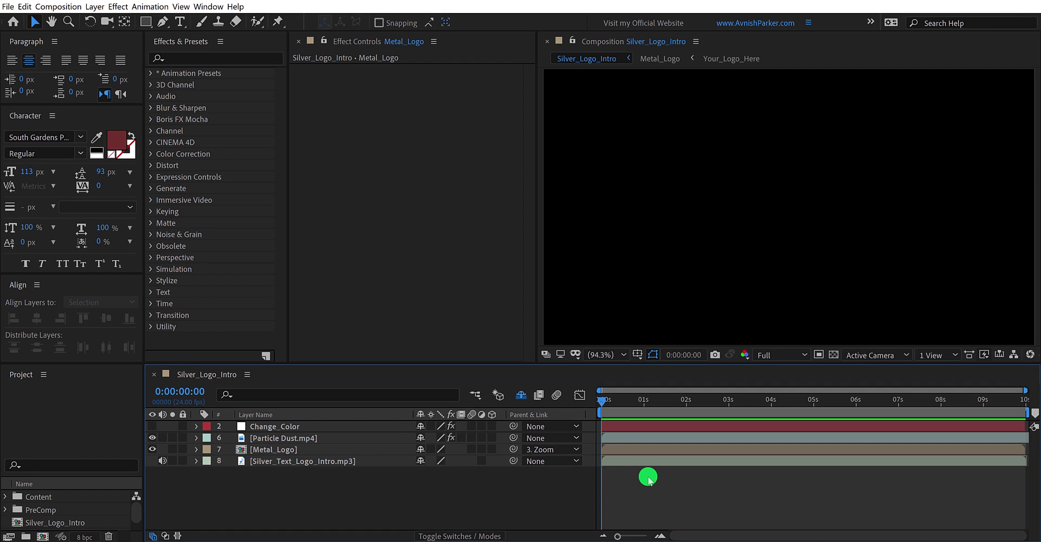
- Play Silver_Logo_Intro until the silver placeholder logo appears amid the particle dust
{"action": "key", "text": "space"}
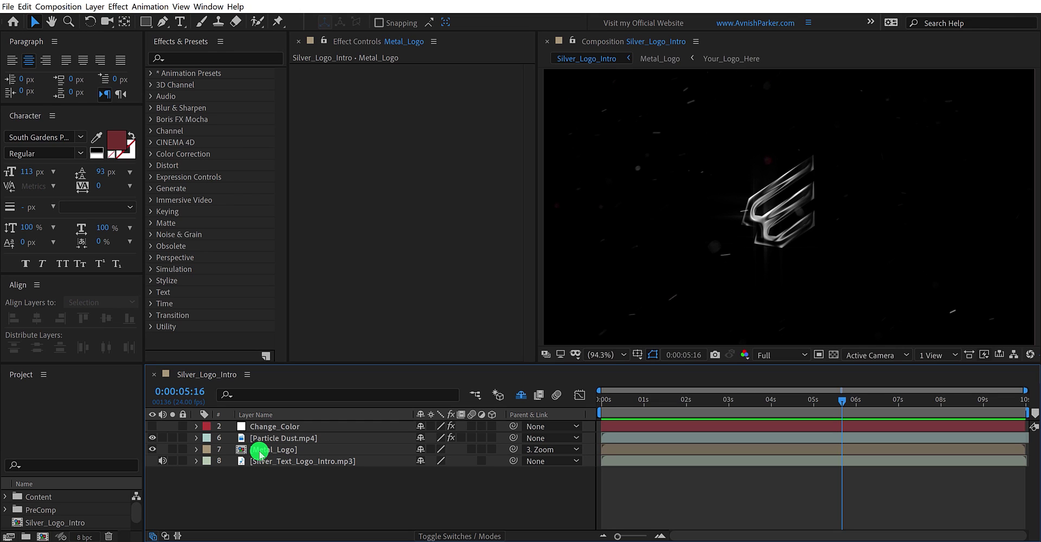
- Drill from Metal_Logo into the Your_Logo_Here precomp and select its white placeholder Logo layer
{"action": "double_click", "coordinate": [260, 450]}
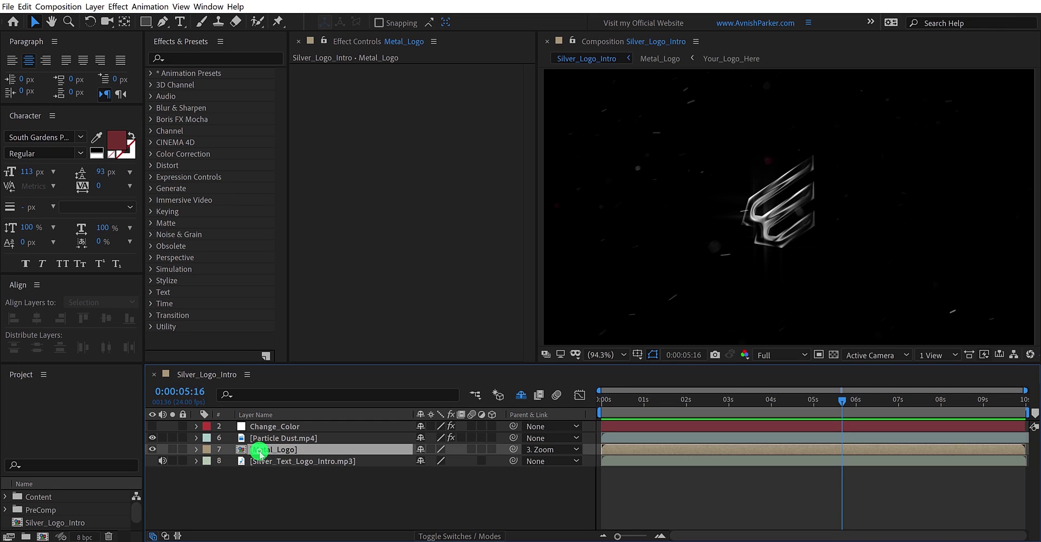
{"action": "left_click", "coordinate": [285, 438]}
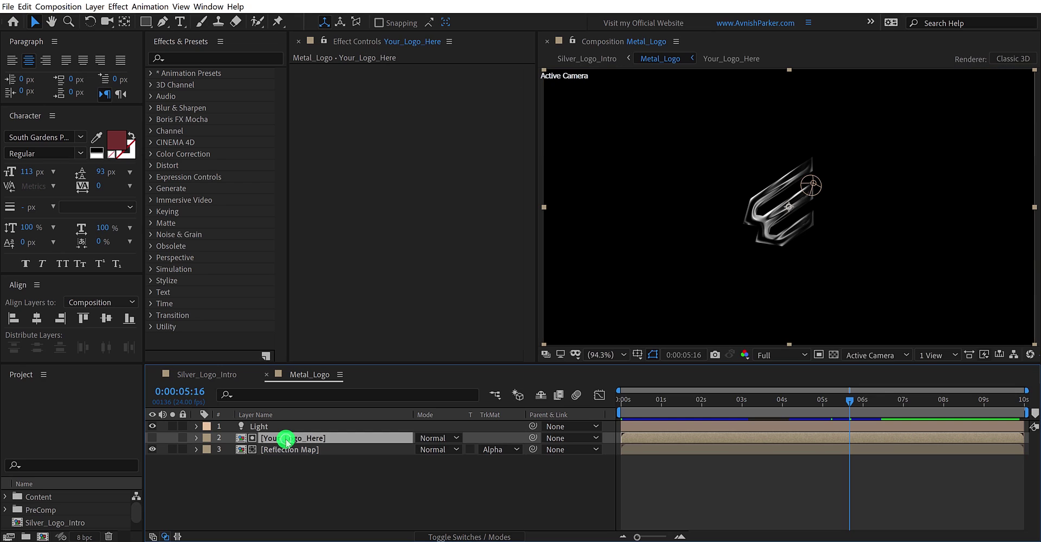
{"action": "double_click", "coordinate": [286, 438]}
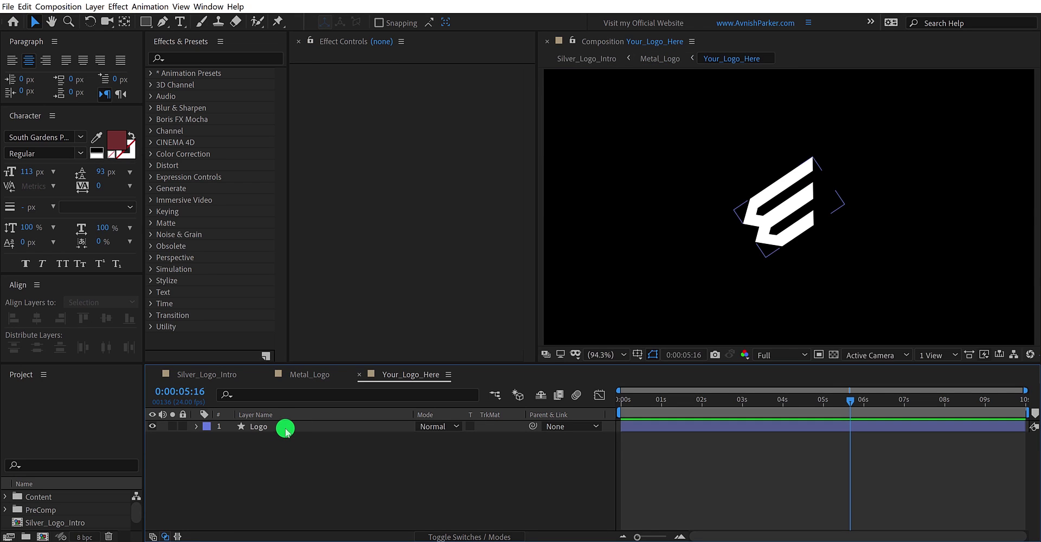
{"action": "left_click", "coordinate": [286, 428]}
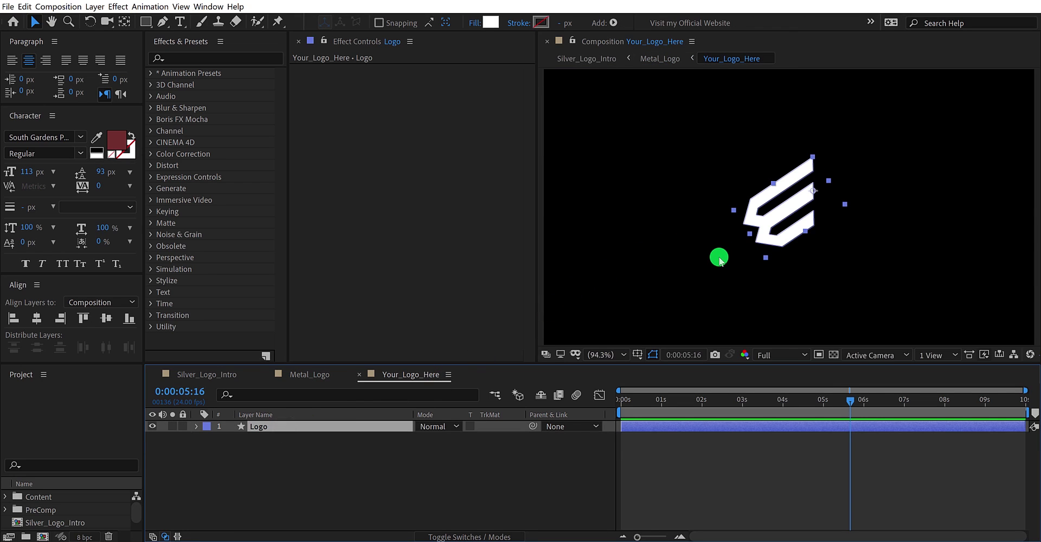
{"action": "left_click", "coordinate": [322, 376]}
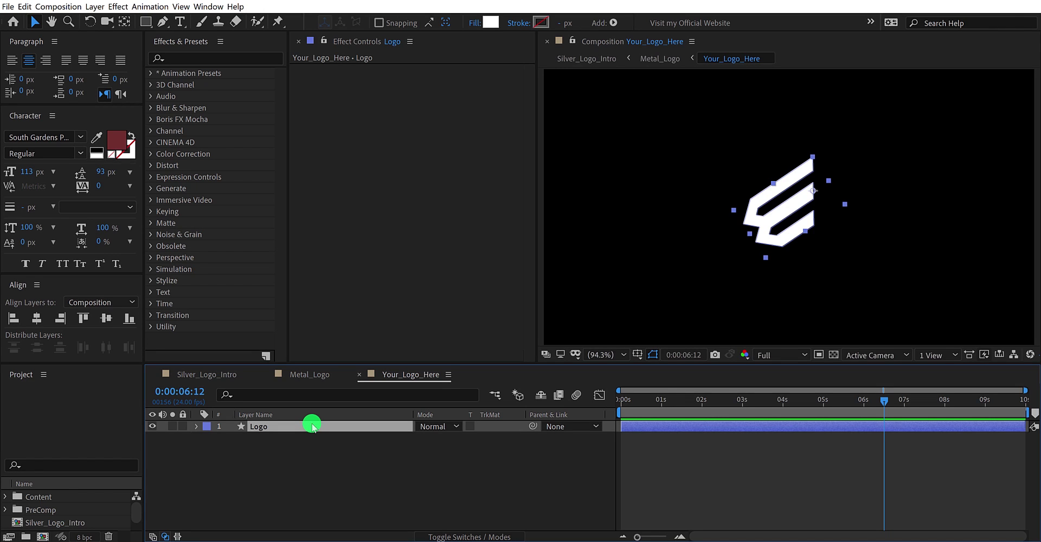
- Hide the placeholder Logo layer and paste in Logo.png scaled to 34%
{"action": "left_click", "coordinate": [151, 428]}
{"action": "left_click", "coordinate": [159, 425]}
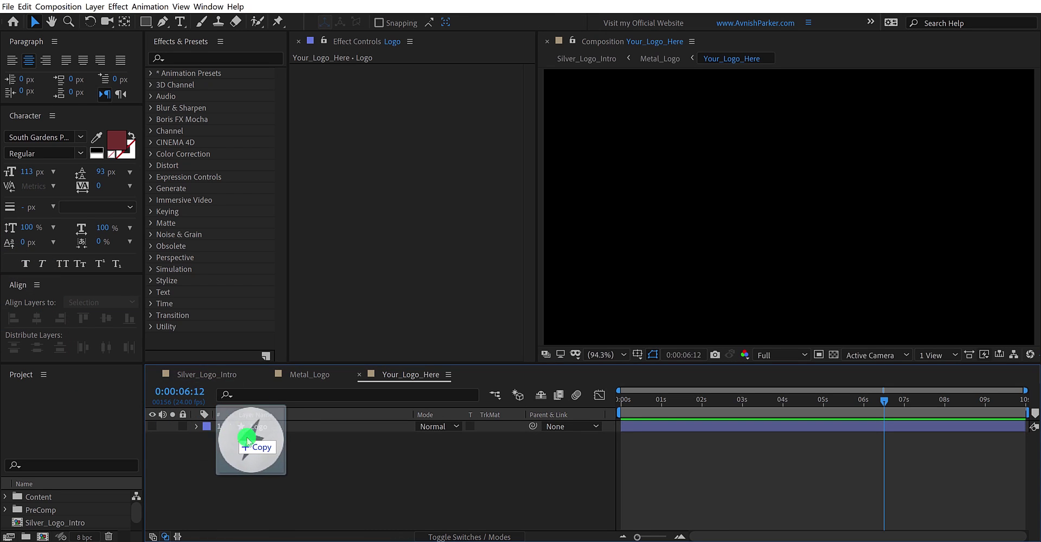
{"action": "key", "text": "ctrl+v"}
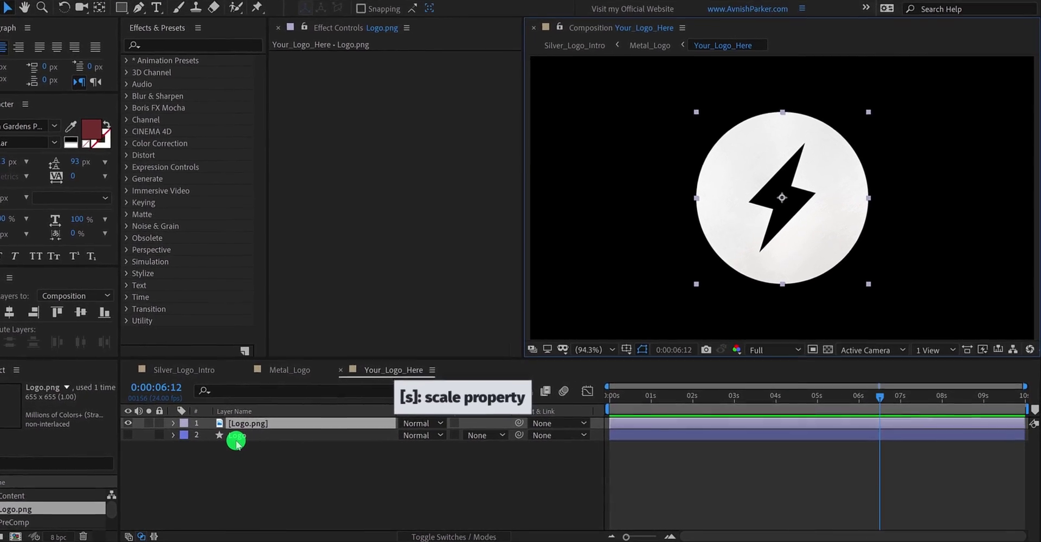
{"action": "key", "text": "s"}
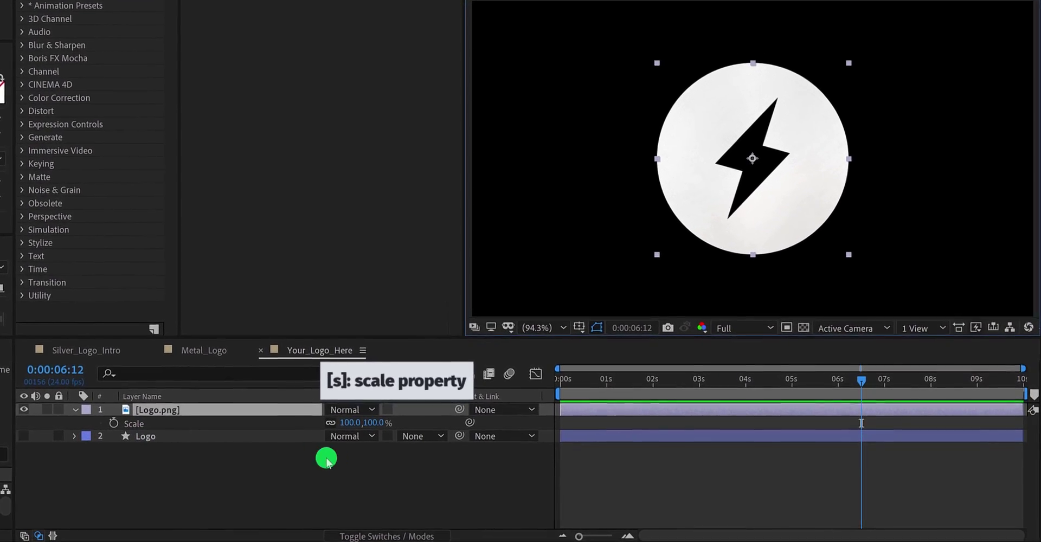
{"action": "left_click_drag", "start_coordinate": [366, 421], "coordinate": [321, 426]}
{"action": "left_click", "coordinate": [329, 469]}
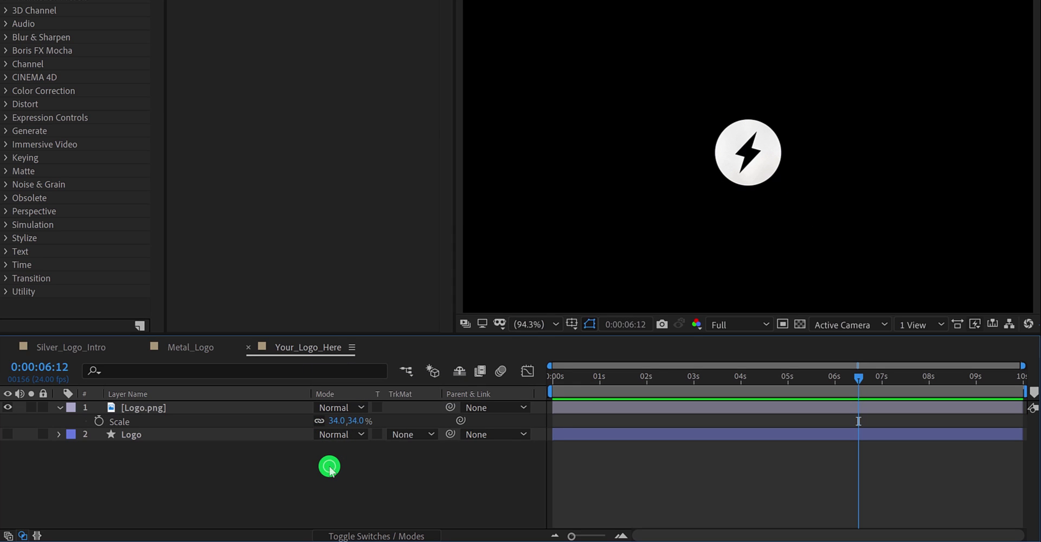
- Scrub Silver_Logo_Intro to check the new lightning-bolt icon, then return to Your_Logo_Here
{"action": "left_click", "coordinate": [101, 347]}
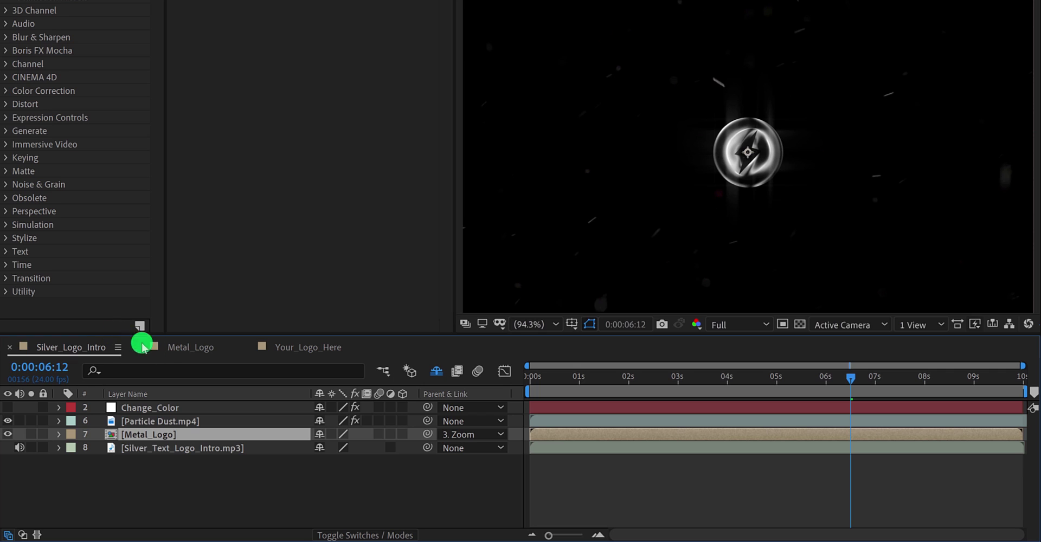
{"action": "mouse_move", "coordinate": [878, 377]}
{"action": "left_mouse_down"}
{"action": "mouse_move", "coordinate": [917, 376]}
{"action": "mouse_move", "coordinate": [737, 374]}
{"action": "mouse_move", "coordinate": [869, 379]}
{"action": "left_mouse_up"}
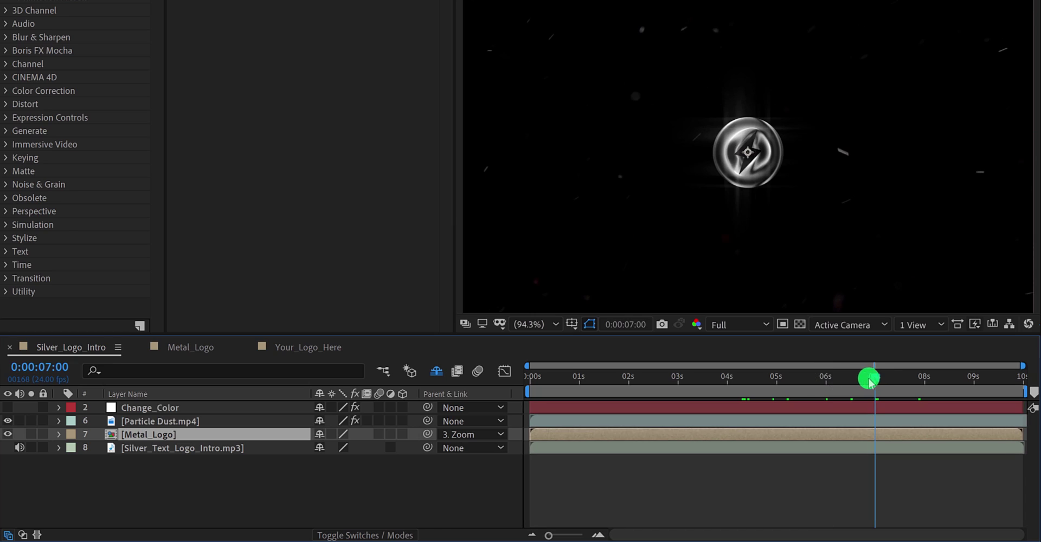
{"action": "left_click", "coordinate": [309, 344]}
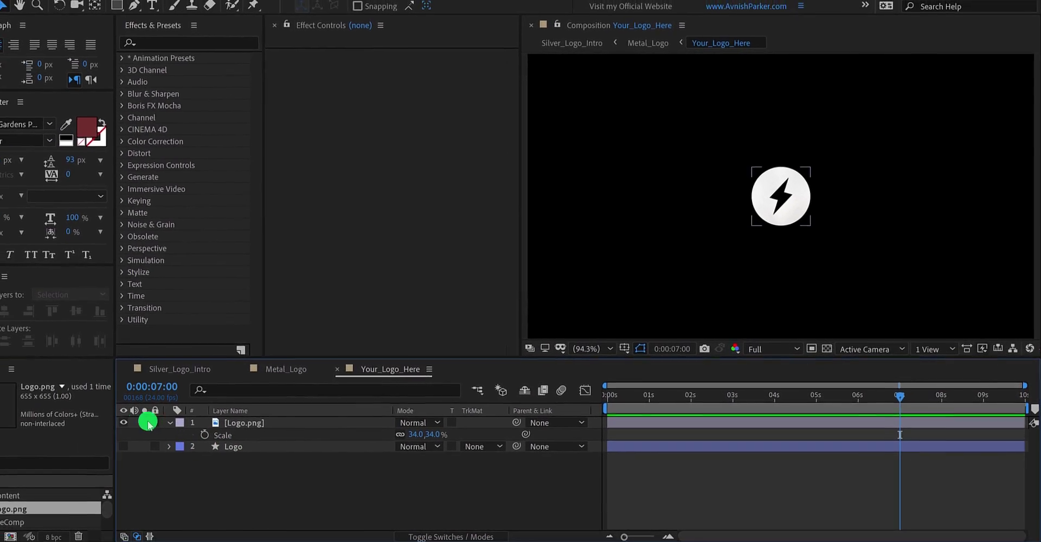
- Hide Logo.png and create a text layer reading 'metal'
{"action": "left_click", "coordinate": [123, 423]}
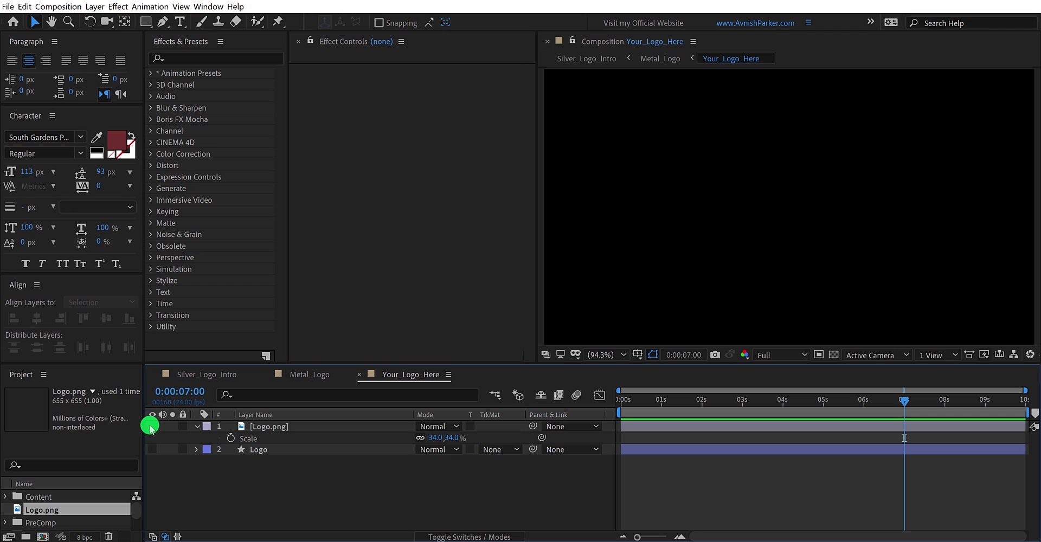
{"action": "left_click", "coordinate": [180, 25]}
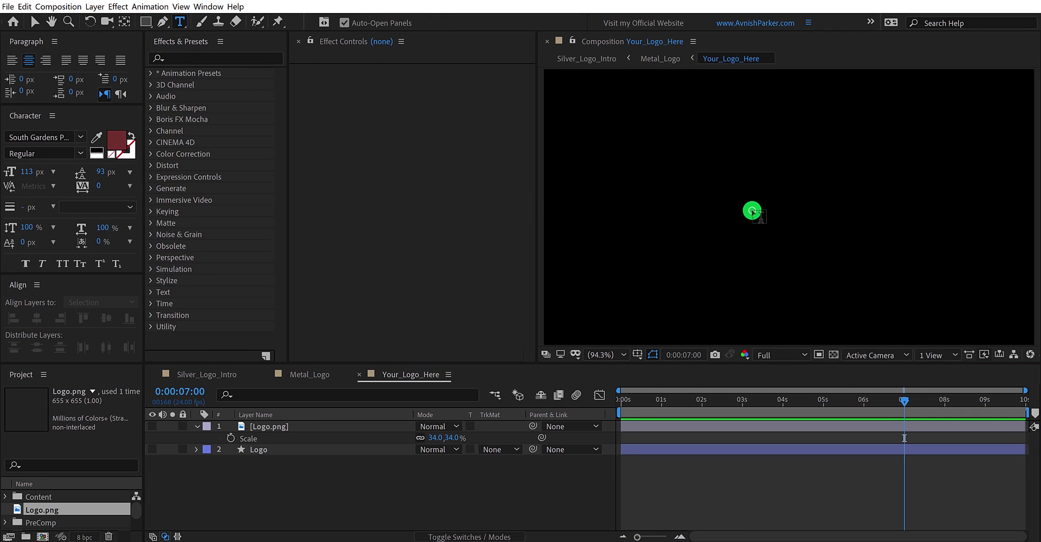
{"action": "left_click", "coordinate": [752, 211]}
{"action": "type", "text": "met"}
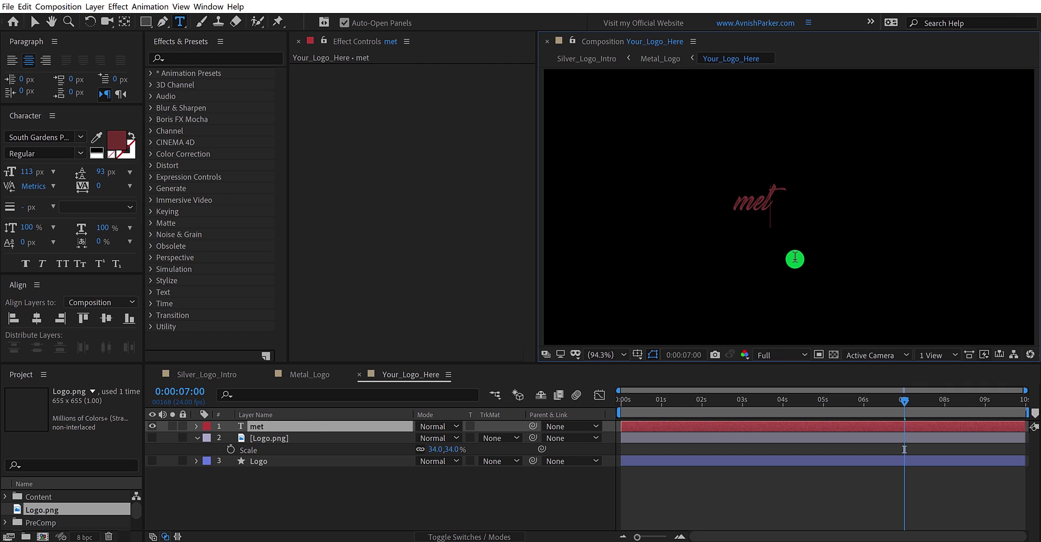
{"action": "type", "text": "al"}
{"action": "key", "text": "ctrl+Return"}
{"action": "key", "text": "v"}
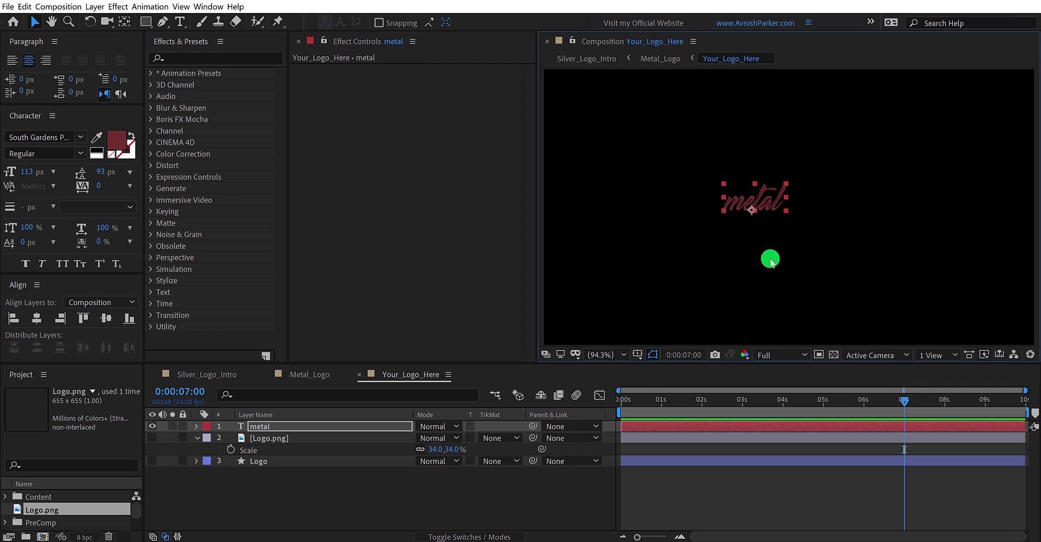
- Set the METAL text to the Space Age font and centre it horizontally and vertically
{"action": "left_click", "coordinate": [81, 140]}
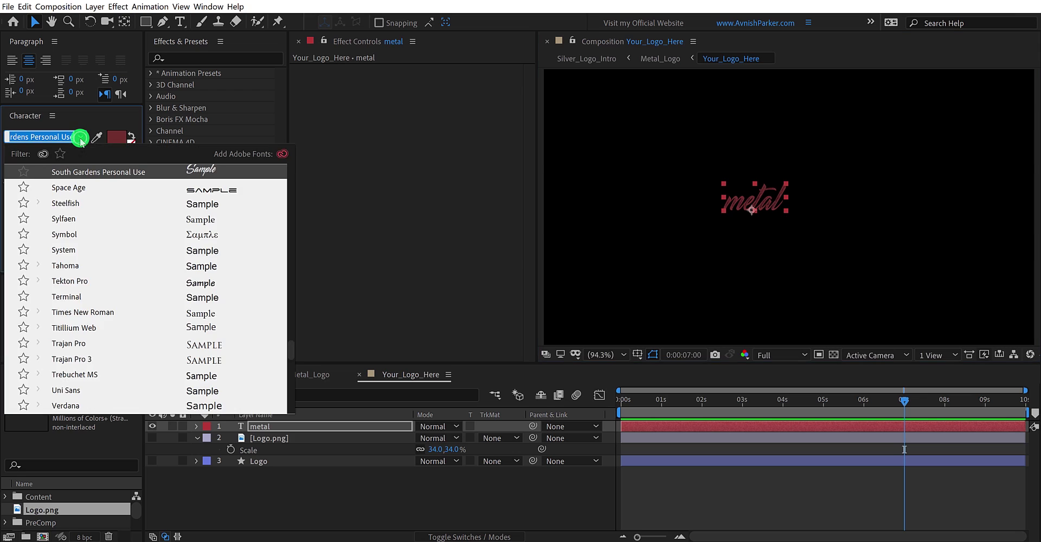
{"action": "left_click", "coordinate": [65, 188]}
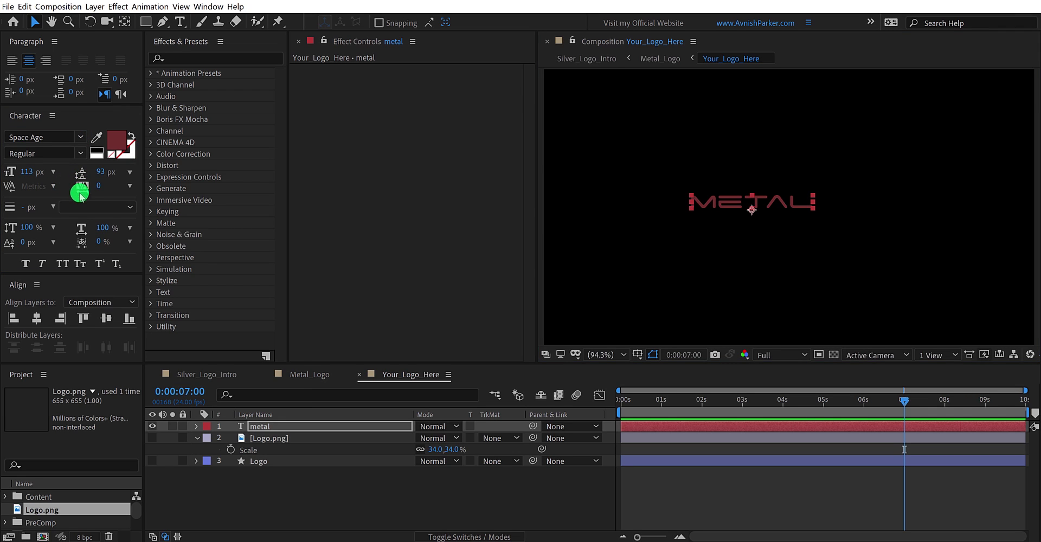
{"action": "left_click", "coordinate": [42, 317]}
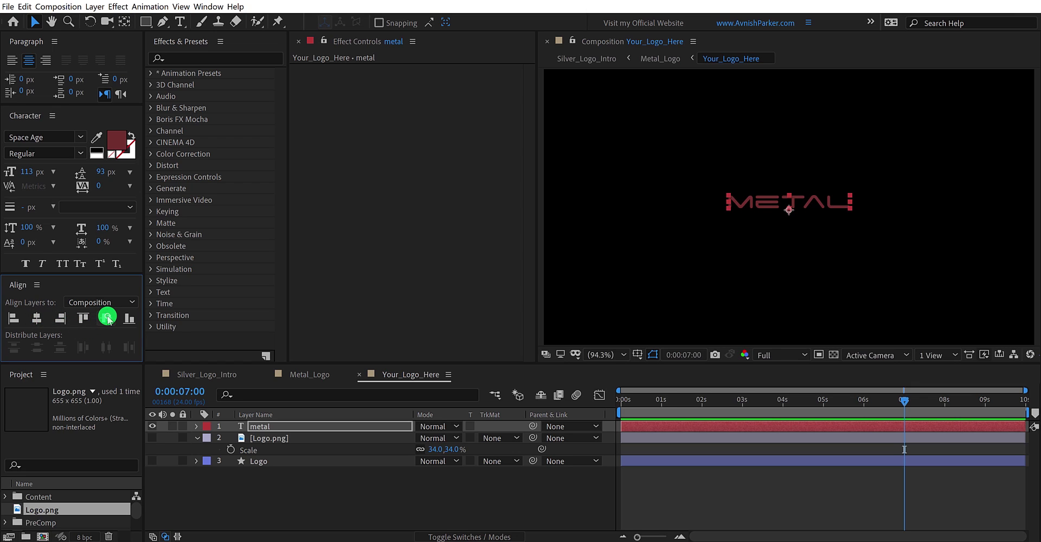
{"action": "left_click", "coordinate": [106, 317]}
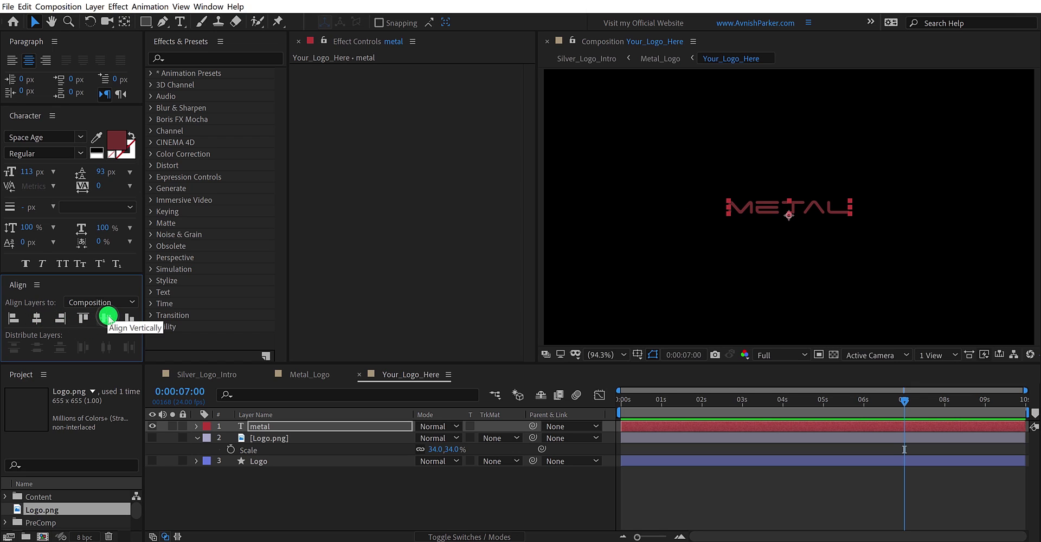
- Scrub Silver_Logo_Intro around 6 seconds to check the METAL text reveal
{"action": "left_click", "coordinate": [216, 374]}
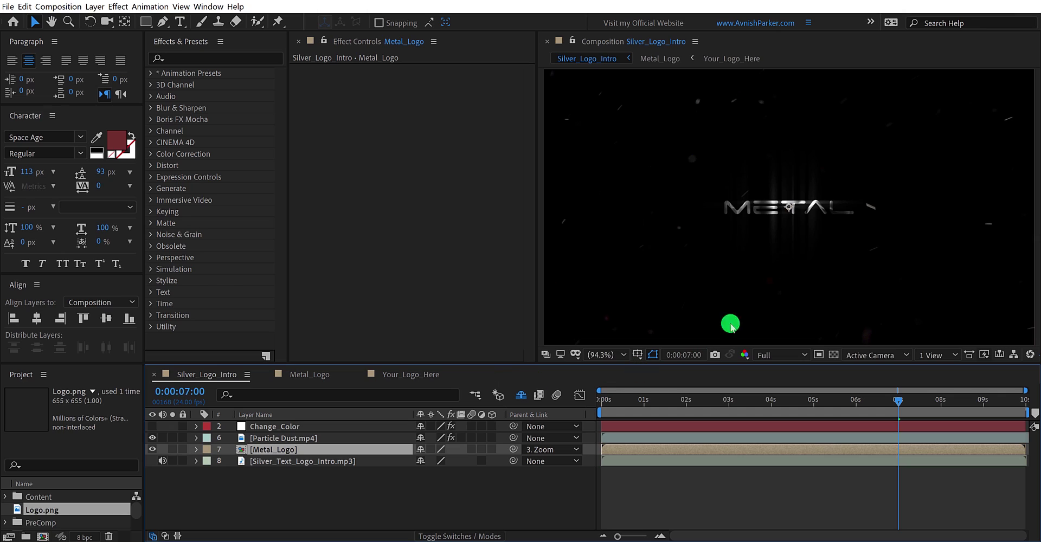
{"action": "left_click_drag", "start_coordinate": [808, 404], "coordinate": [884, 402]}
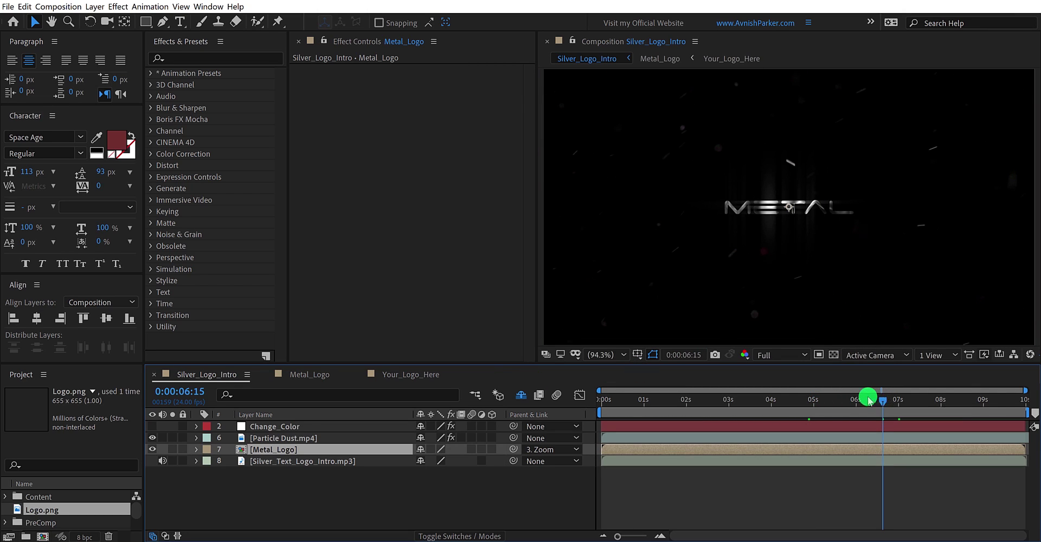
{"action": "left_click", "coordinate": [403, 374]}
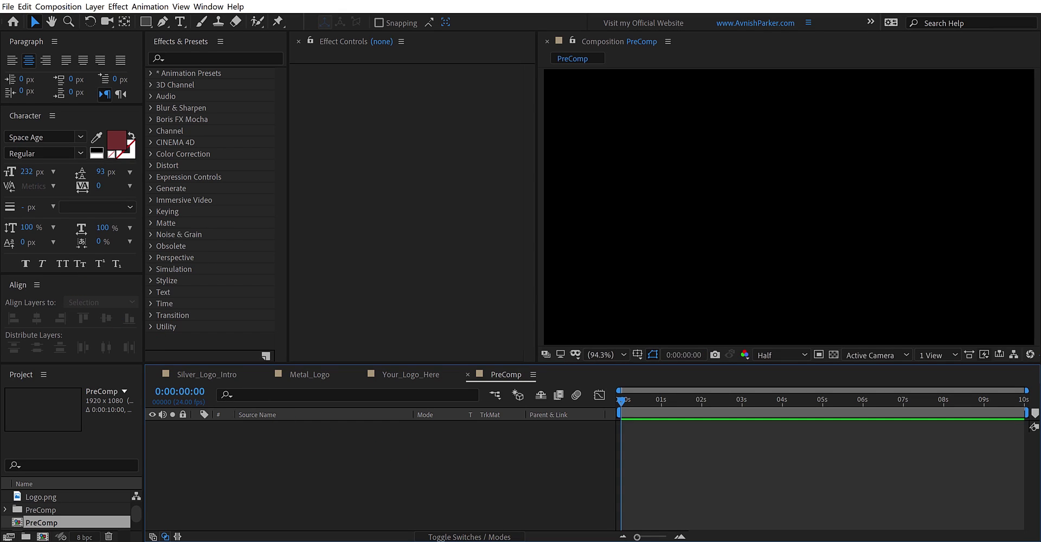
- Add Logo.png to PreComp and keyframe Position from 960,1168 at frame zero to 960,540
{"action": "left_click_drag", "start_coordinate": [41, 497], "coordinate": [362, 438]}
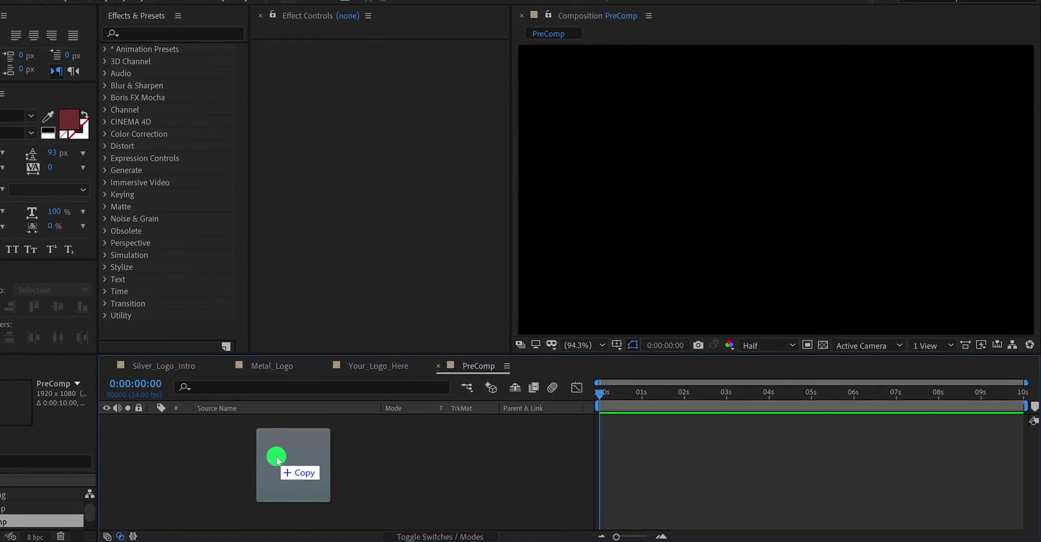
{"action": "key", "text": "s"}
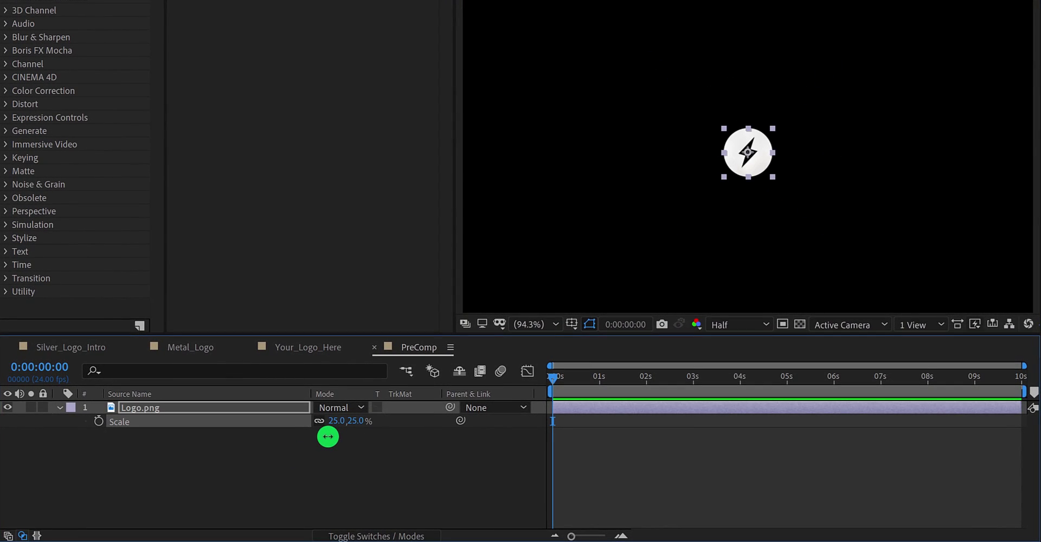
{"action": "key", "text": "p"}
{"action": "left_click", "coordinate": [645, 394]}
{"action": "left_click", "coordinate": [98, 421]}
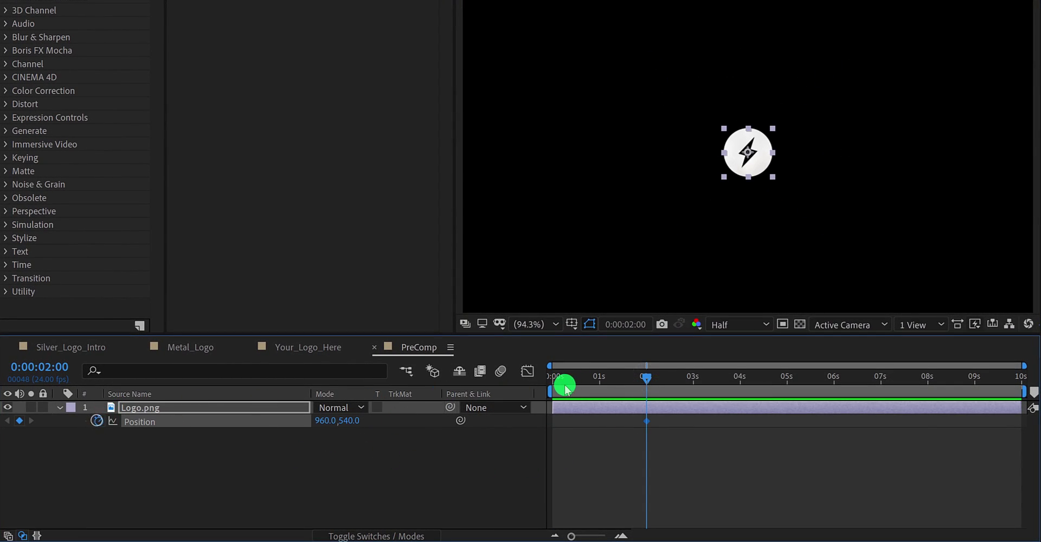
{"action": "left_click_drag", "start_coordinate": [562, 384], "coordinate": [504, 382]}
{"action": "left_click_drag", "start_coordinate": [349, 421], "coordinate": [527, 421]}
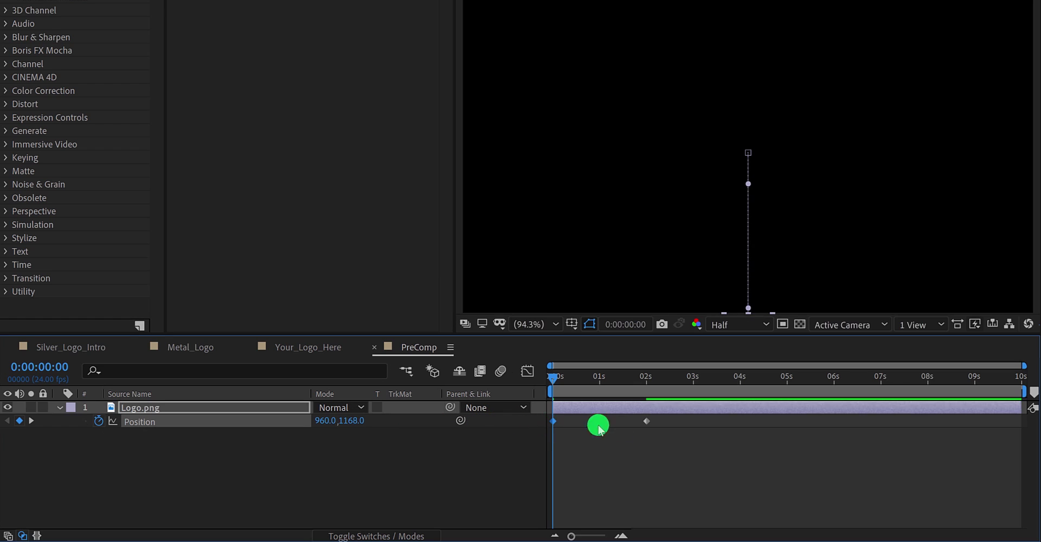
{"action": "left_click_drag", "start_coordinate": [664, 418], "coordinate": [539, 428]}
- Easy Ease and steepen the Position keyframes, preview the rise, then clear the keyframes
{"action": "key", "text": "F9"}
{"action": "left_click", "coordinate": [527, 370]}
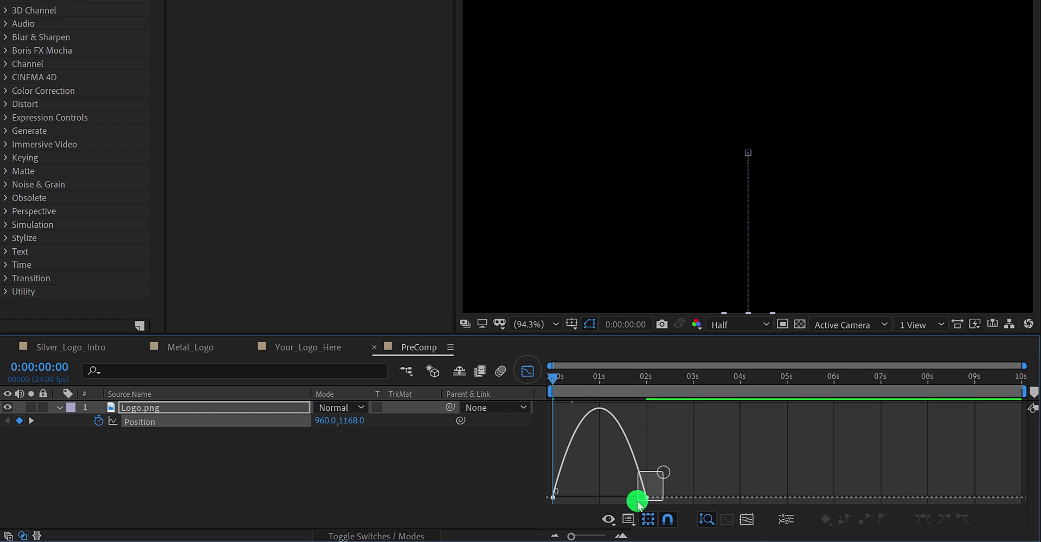
{"action": "left_click_drag", "start_coordinate": [636, 497], "coordinate": [558, 499]}
{"action": "left_click", "coordinate": [526, 371]}
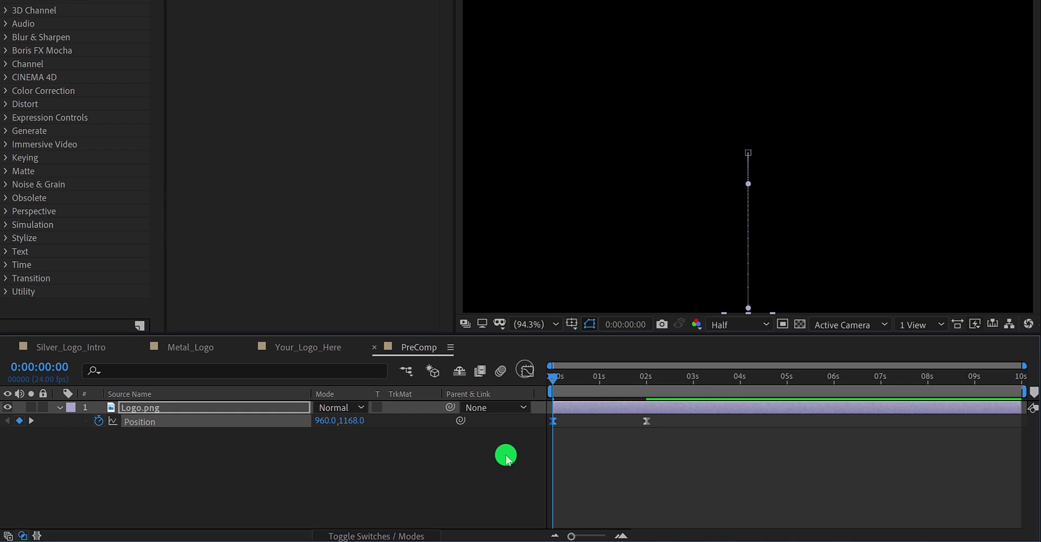
{"action": "key", "text": "space"}
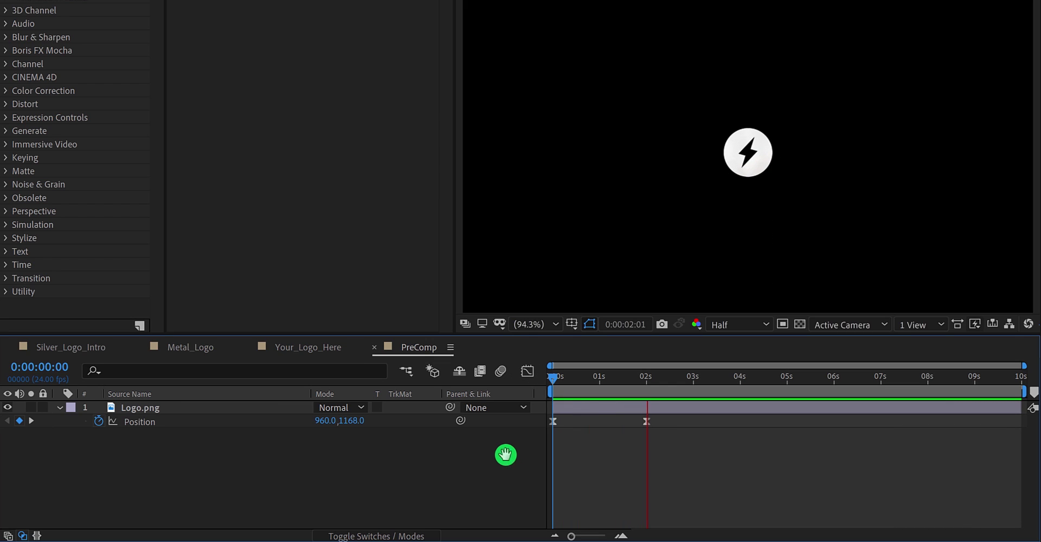
{"action": "left_click", "coordinate": [600, 375]}
{"action": "left_click_drag", "start_coordinate": [600, 375], "coordinate": [663, 411]}
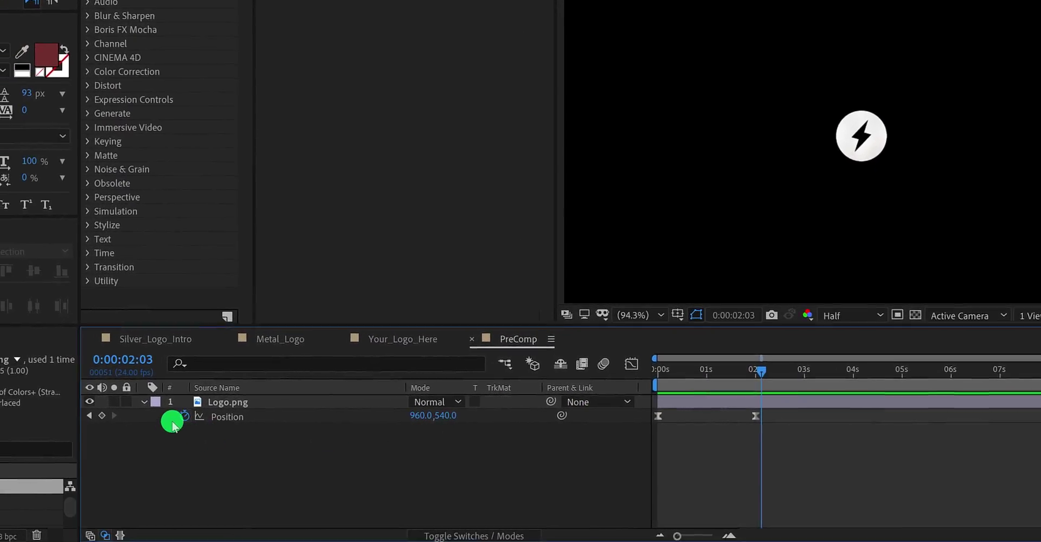
{"action": "left_click", "coordinate": [182, 417]}
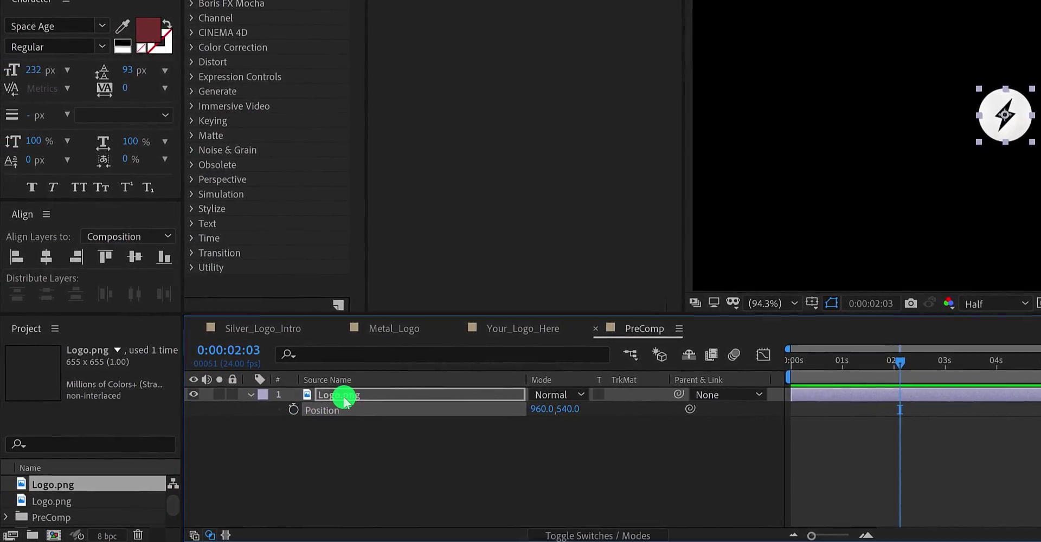
- Pre-compose Logo.png into a new comp named Logo, moving all attributes into it
{"action": "right_click", "coordinate": [327, 396]}
{"action": "left_click", "coordinate": [455, 339]}
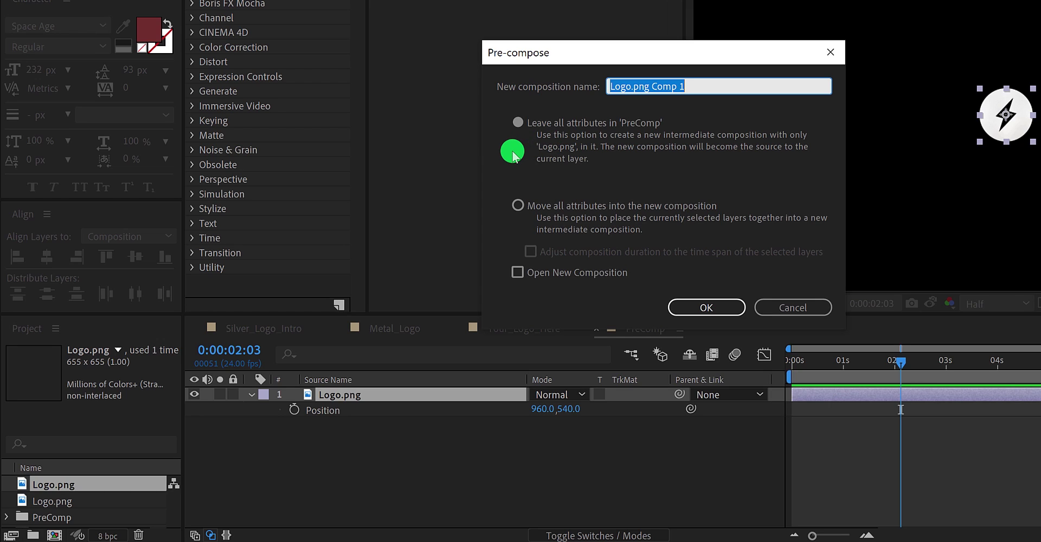
{"action": "key", "text": "End"}
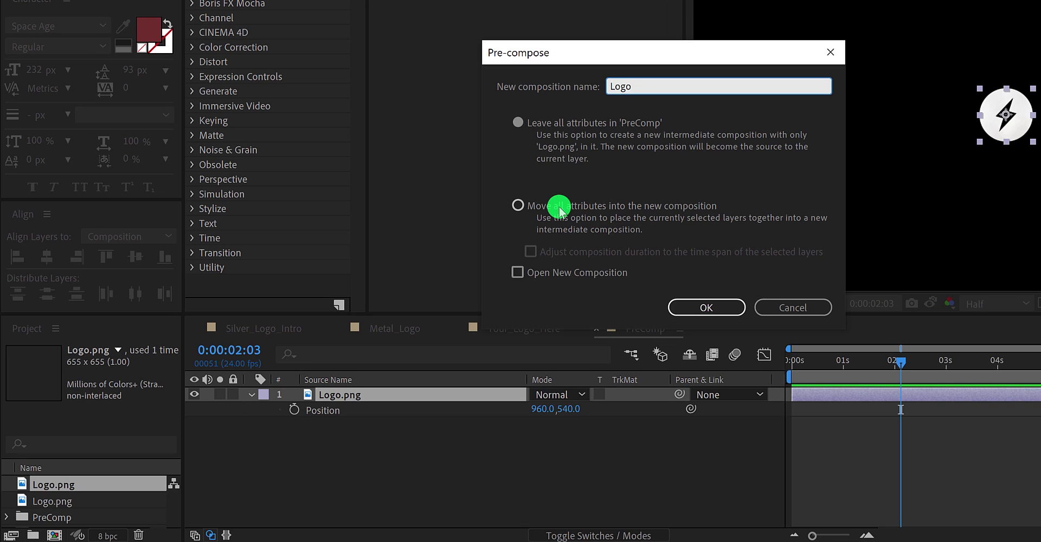
{"action": "left_click", "coordinate": [559, 212]}
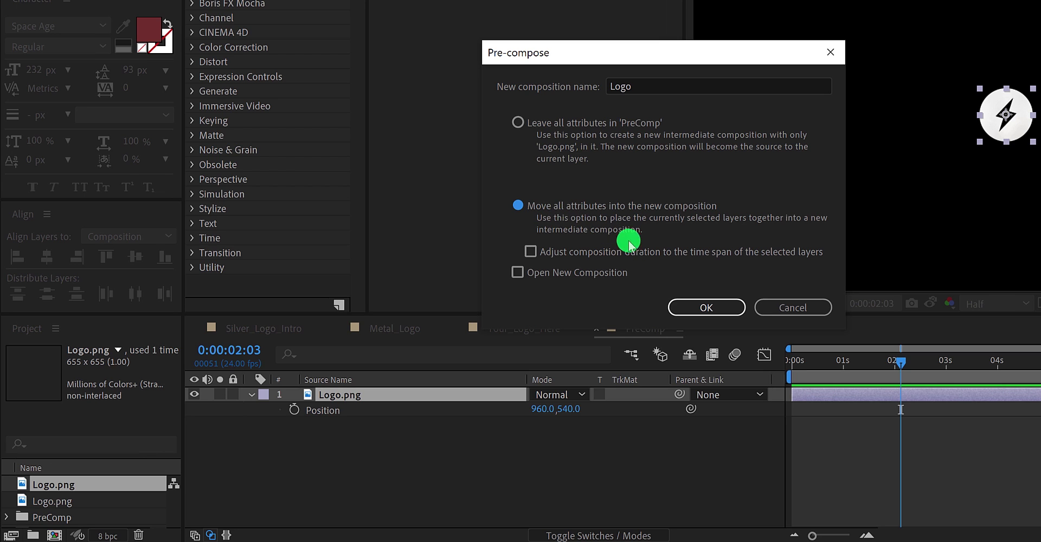
{"action": "left_click", "coordinate": [682, 307]}
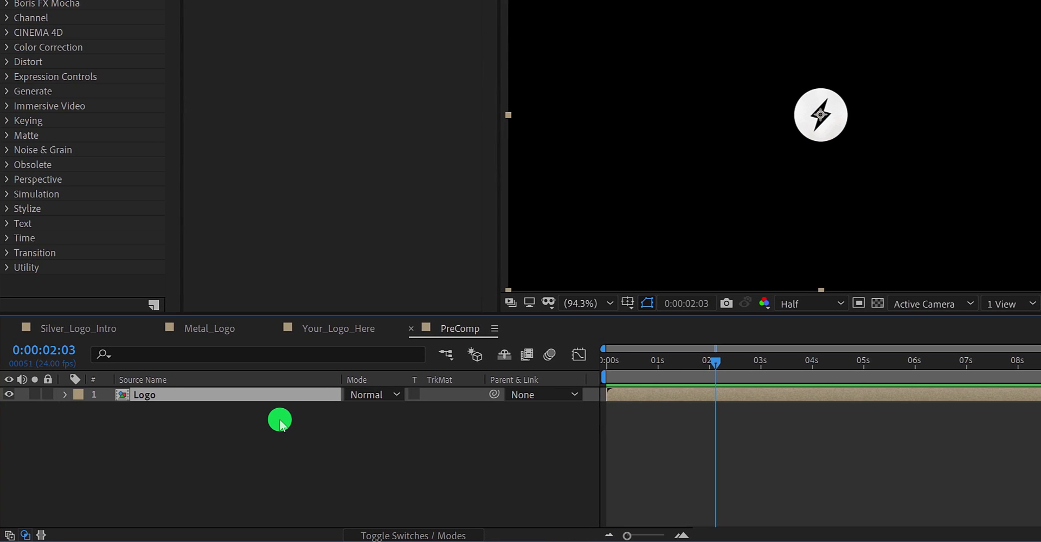
- Keyframe the Logo layer's Position rising from 960,1164 at 0s to 960,540 at 2s
{"action": "key", "text": "p"}
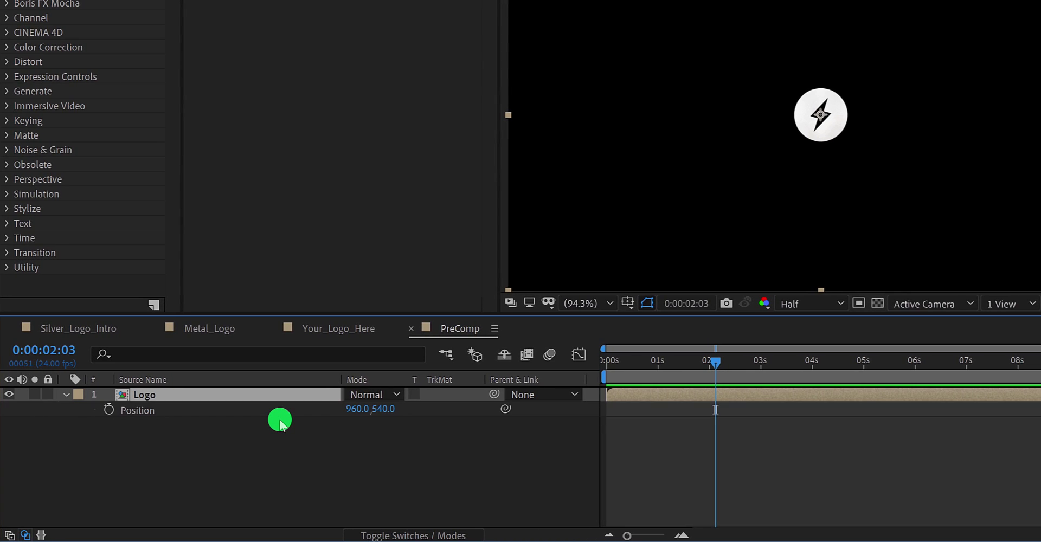
{"action": "left_click", "coordinate": [108, 410]}
{"action": "left_click", "coordinate": [618, 365]}
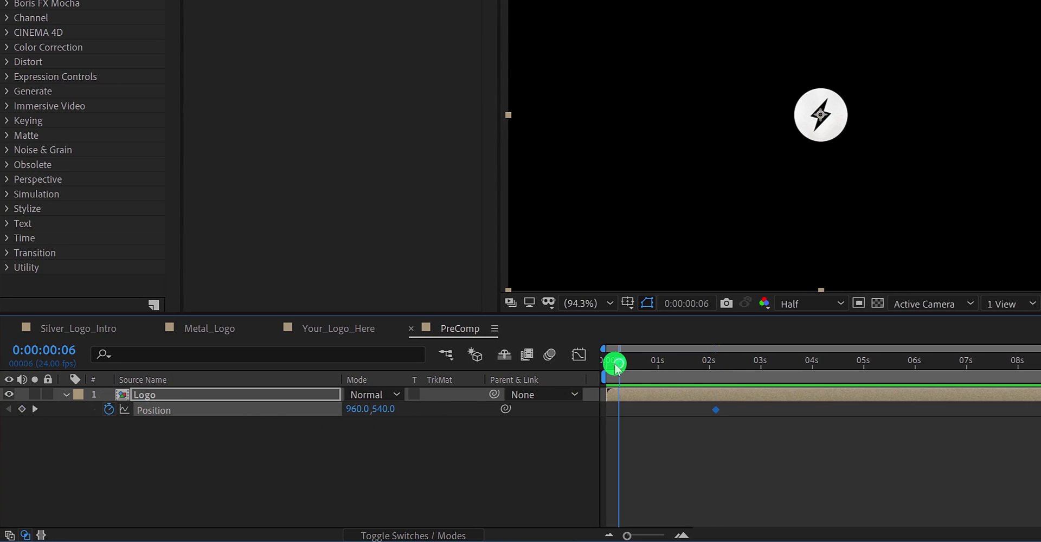
{"action": "left_click_drag", "start_coordinate": [386, 409], "coordinate": [968, 372]}
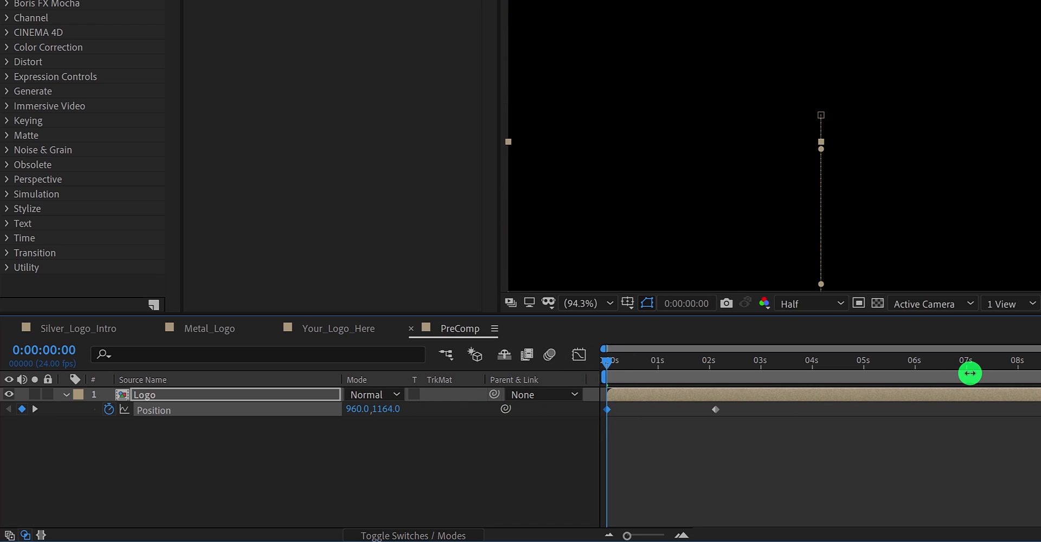
{"action": "left_click_drag", "start_coordinate": [611, 360], "coordinate": [678, 379]}
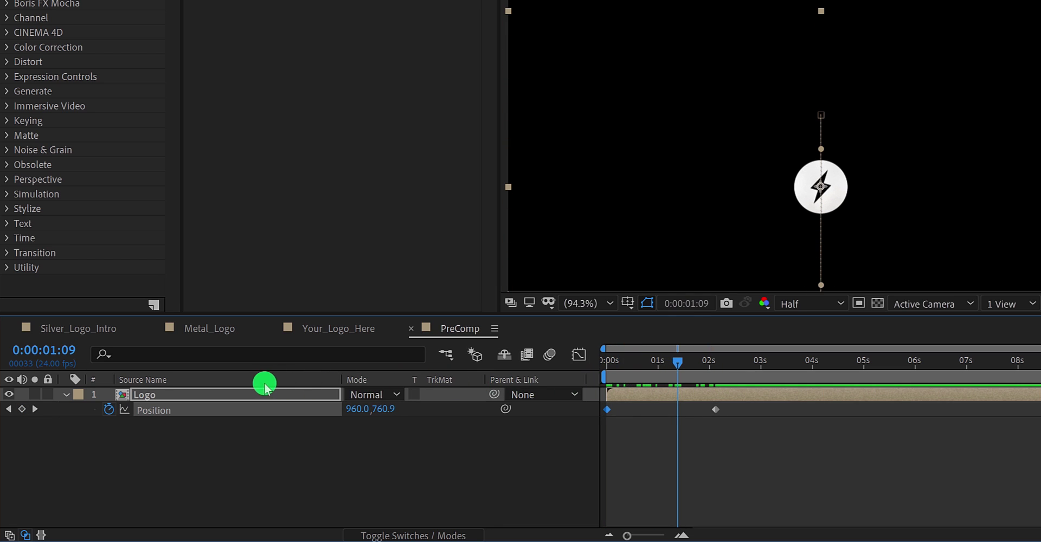
- Inside the Logo comp, drag Logo.png left so PreComp's rising logo sits off-centre left
{"action": "left_click", "coordinate": [162, 396]}
{"action": "double_click", "coordinate": [162, 396]}
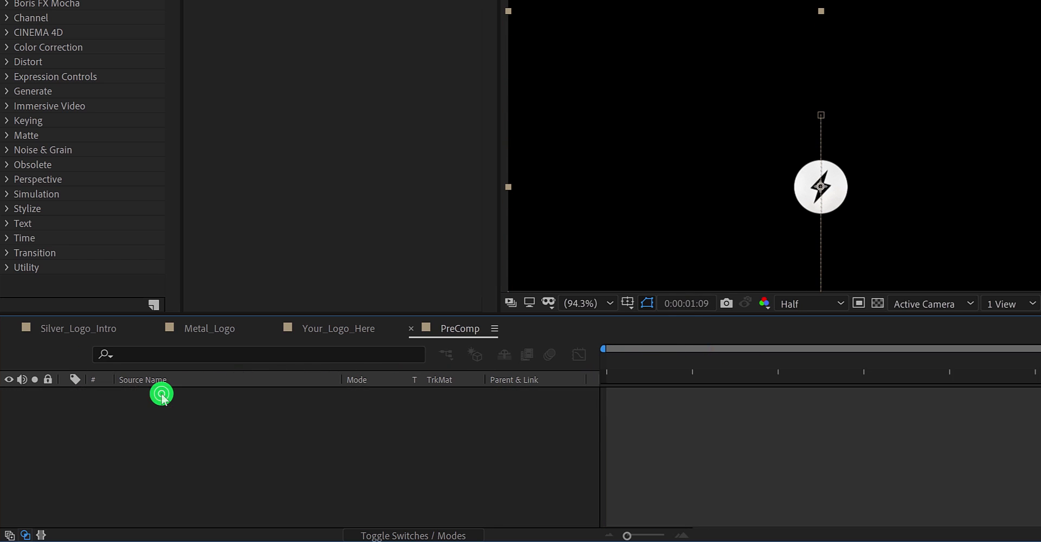
{"action": "mouse_move", "coordinate": [627, 366]}
{"action": "left_mouse_down"}
{"action": "mouse_move", "coordinate": [602, 367]}
{"action": "mouse_move", "coordinate": [683, 367]}
{"action": "mouse_move", "coordinate": [638, 363]}
{"action": "left_mouse_up"}
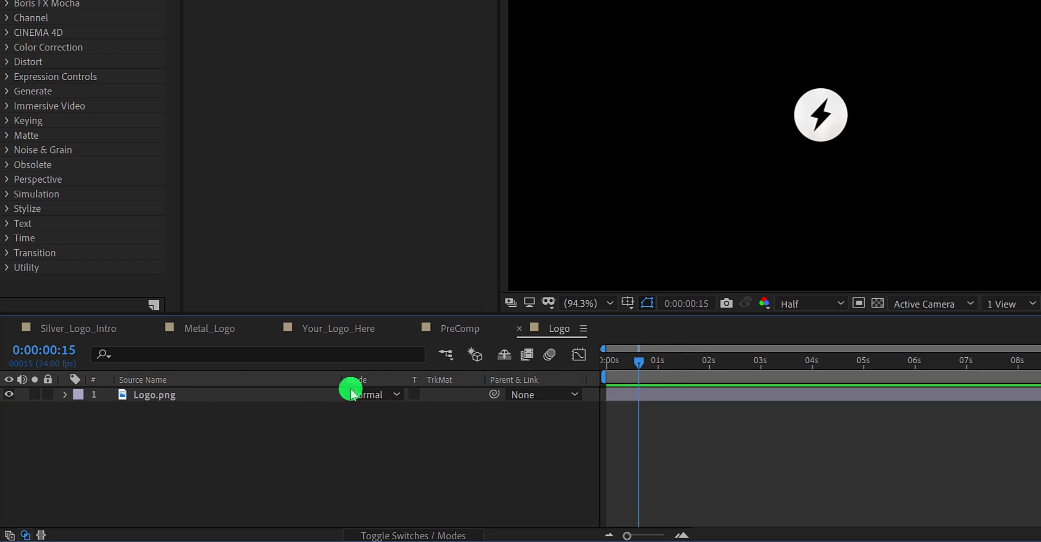
{"action": "left_click", "coordinate": [258, 394]}
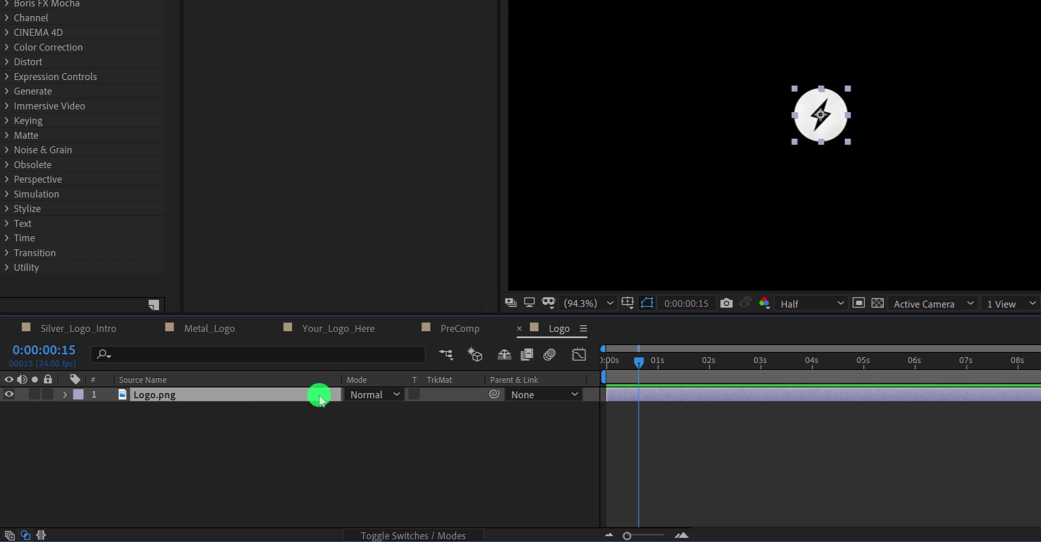
{"action": "left_click_drag", "start_coordinate": [810, 133], "coordinate": [558, 135]}
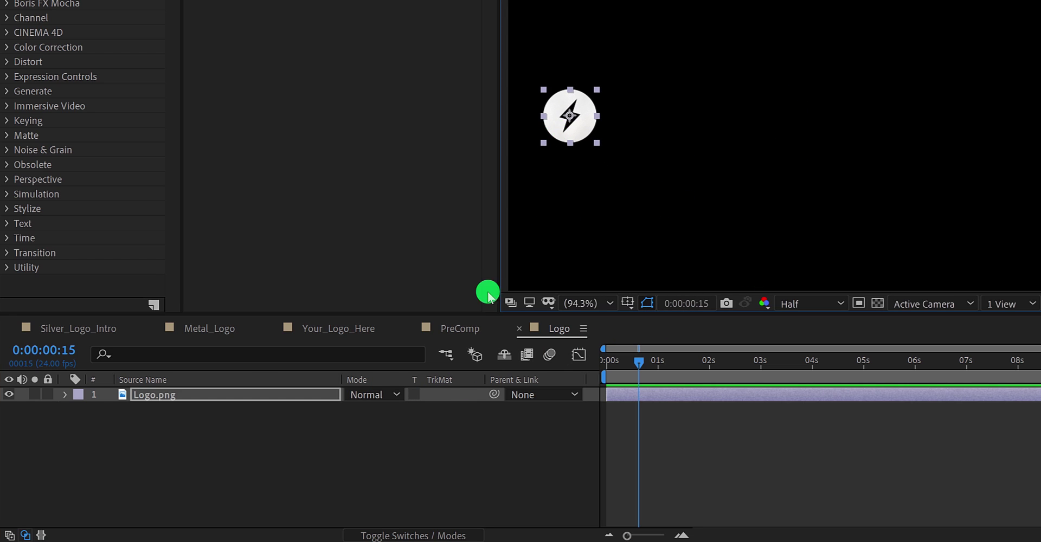
{"action": "left_click", "coordinate": [462, 327]}
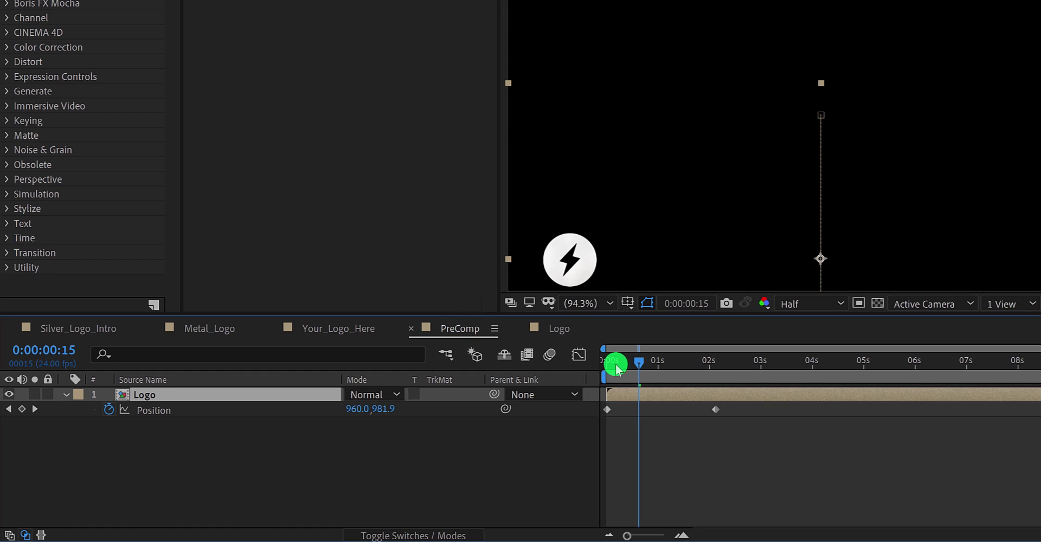
- Try a curved middle Position keyframe, delete it, and show the layer switch columns
{"action": "left_click_drag", "start_coordinate": [615, 363], "coordinate": [679, 379]}
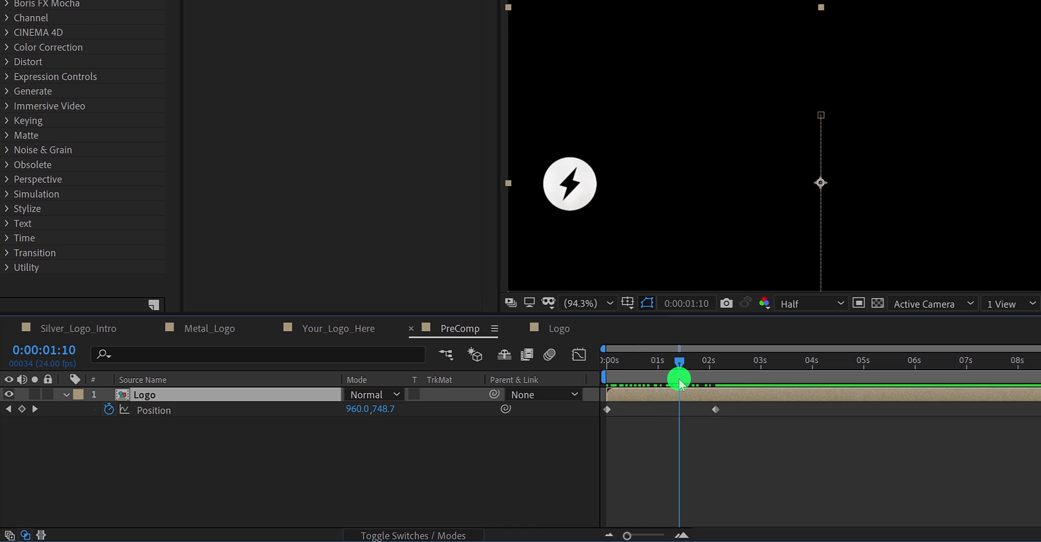
{"action": "left_click_drag", "start_coordinate": [576, 201], "coordinate": [688, 177]}
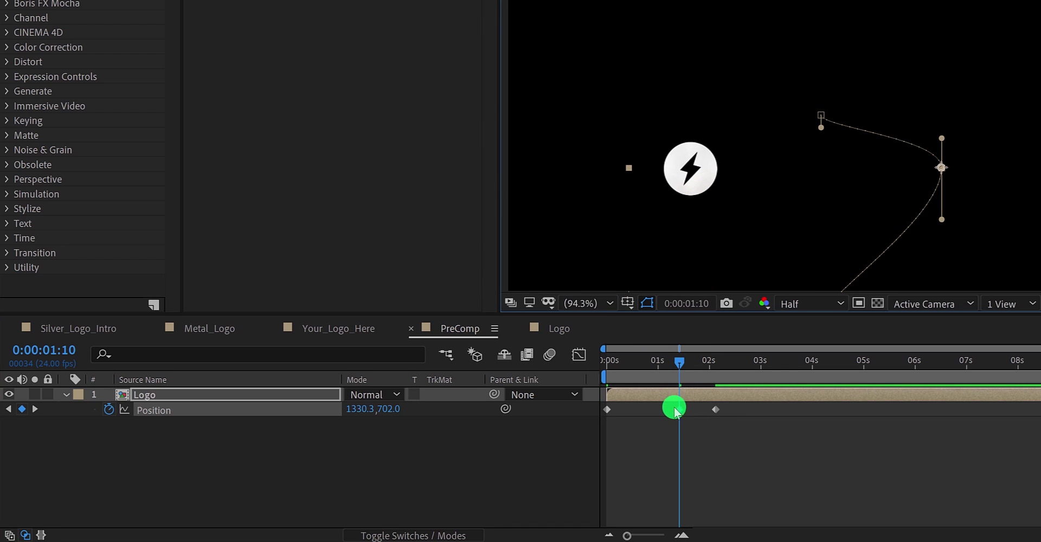
{"action": "left_click_drag", "start_coordinate": [609, 362], "coordinate": [672, 371]}
{"action": "key", "text": "k"}
{"action": "key", "text": "Delete"}
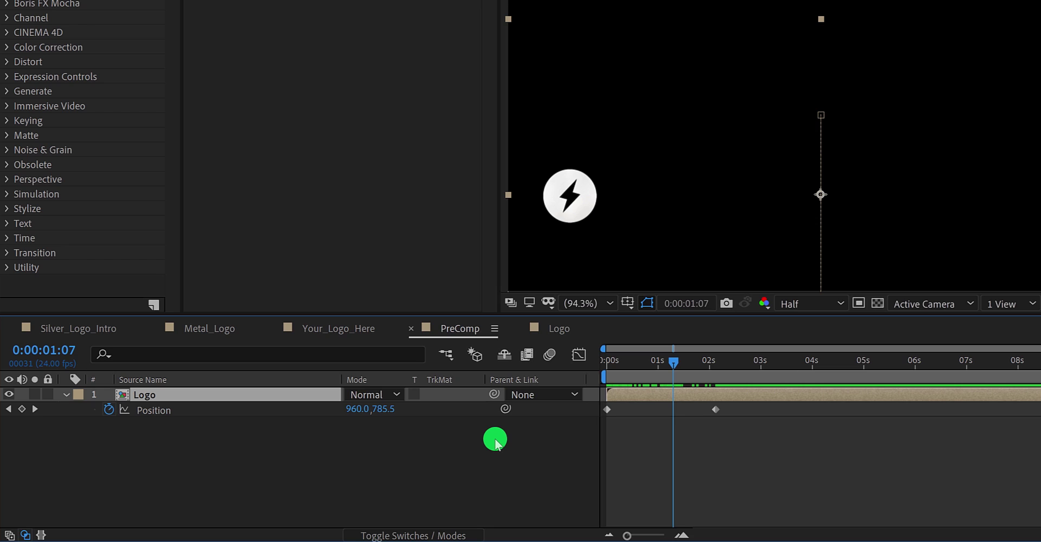
{"action": "key", "text": "F4"}
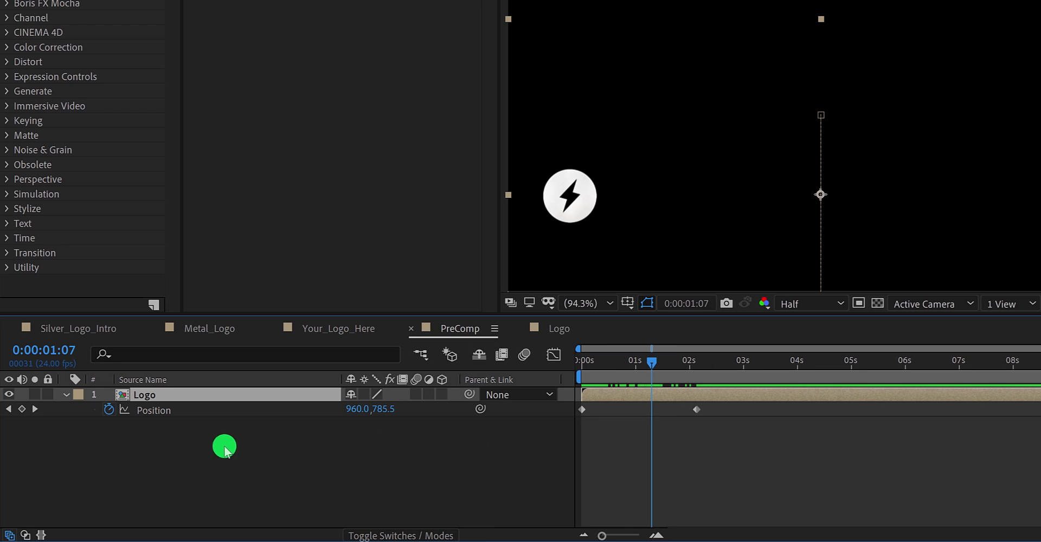
- Scale the Logo layer to 196% and re-centre Logo.png horizontally inside the Logo comp
{"action": "key", "text": "s"}
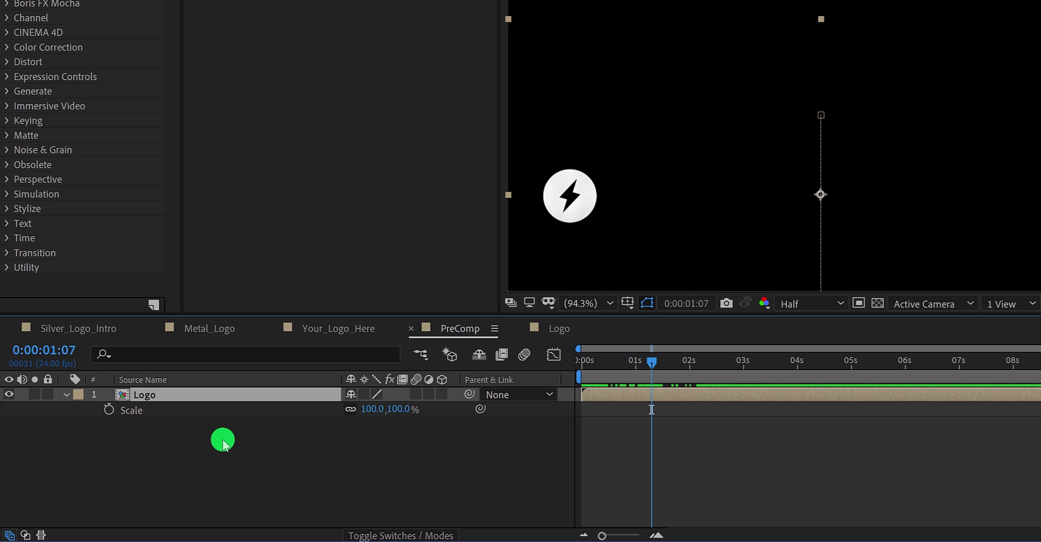
{"action": "left_click_drag", "start_coordinate": [401, 410], "coordinate": [481, 409]}
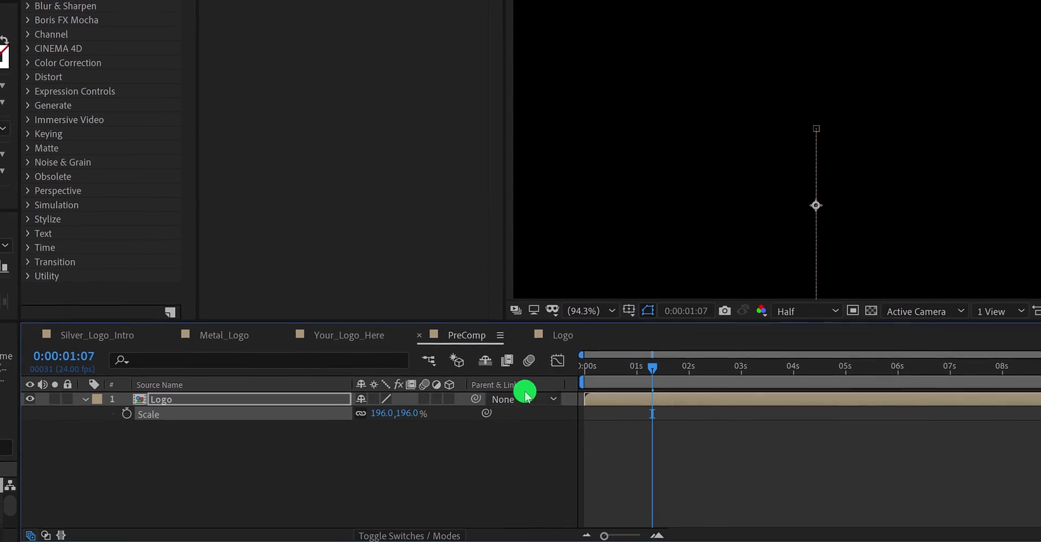
{"action": "left_click", "coordinate": [561, 335]}
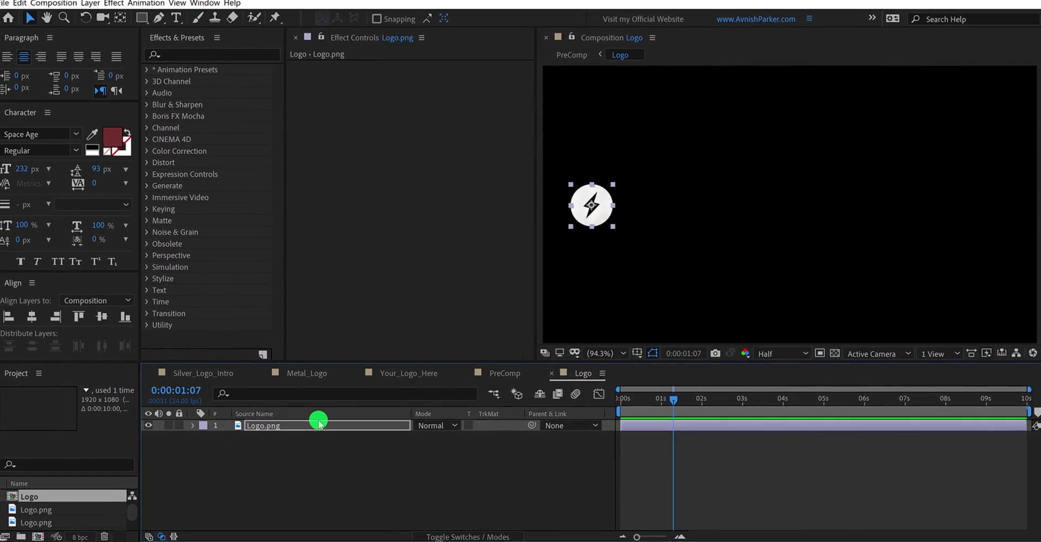
{"action": "left_click", "coordinate": [319, 423]}
{"action": "left_click", "coordinate": [31, 317]}
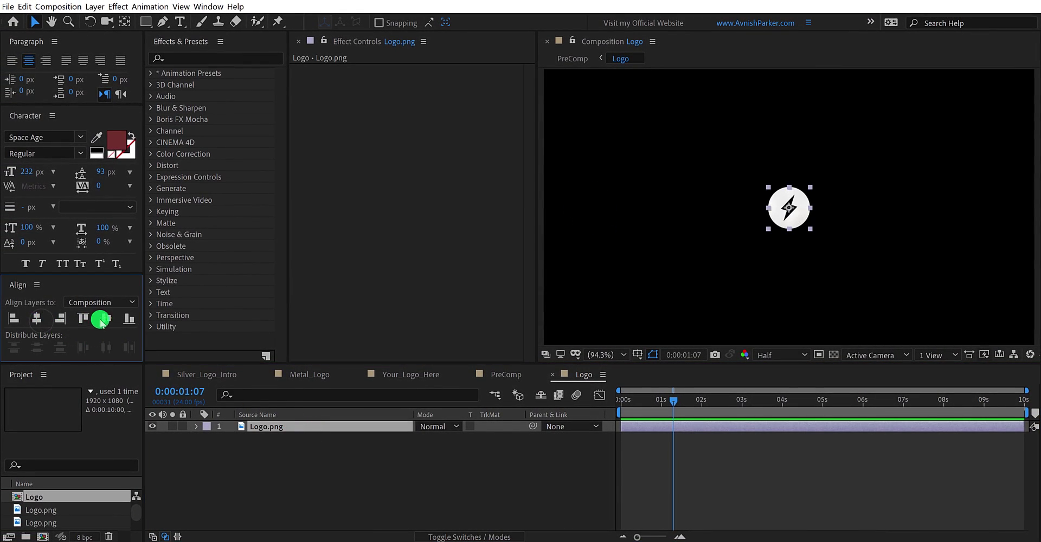
{"action": "left_click", "coordinate": [506, 375]}
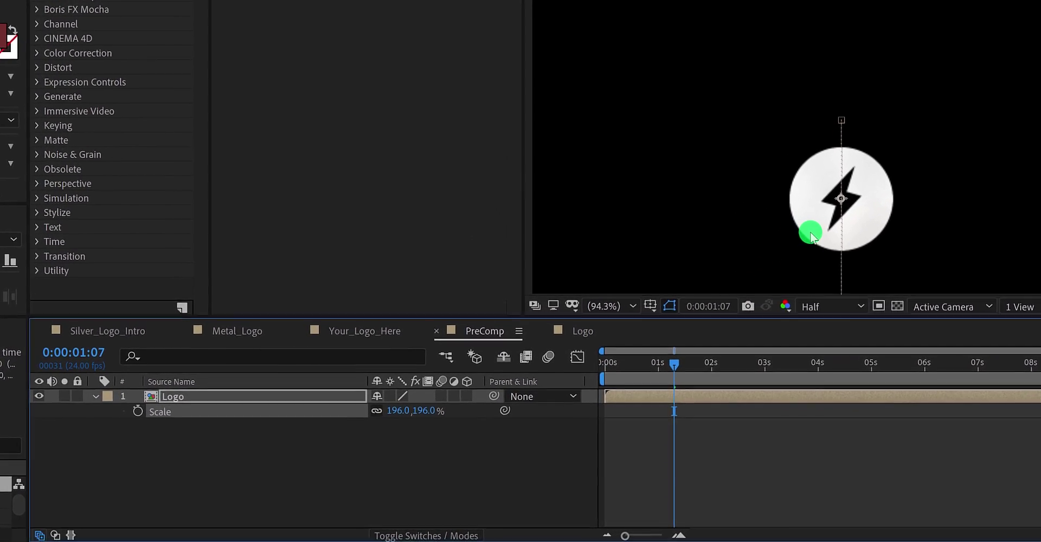
- Set the preview resolution to Full and toggle Collapse Transformations on the Logo layer to compare sharpness
{"action": "left_click", "coordinate": [819, 304]}
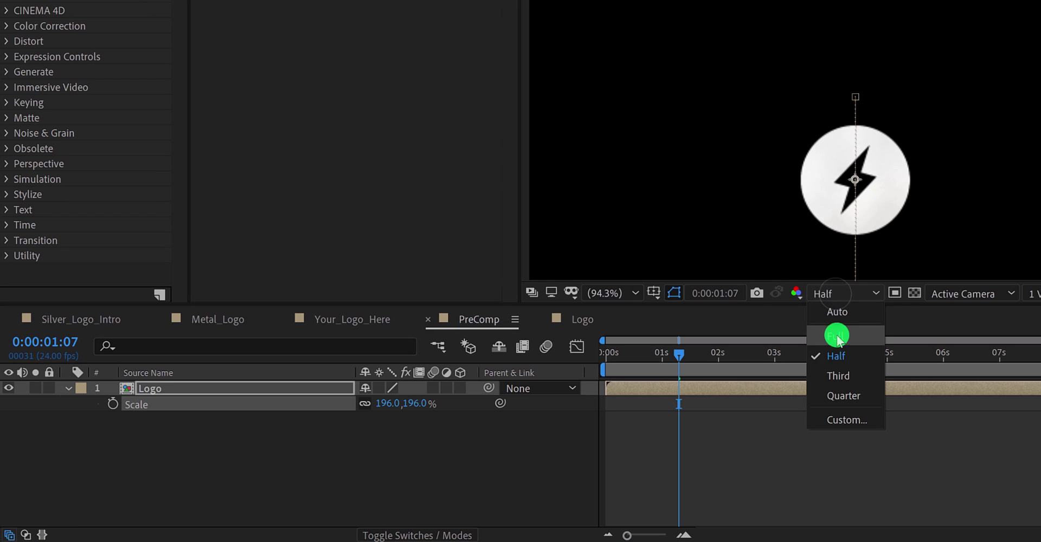
{"action": "left_click", "coordinate": [838, 336]}
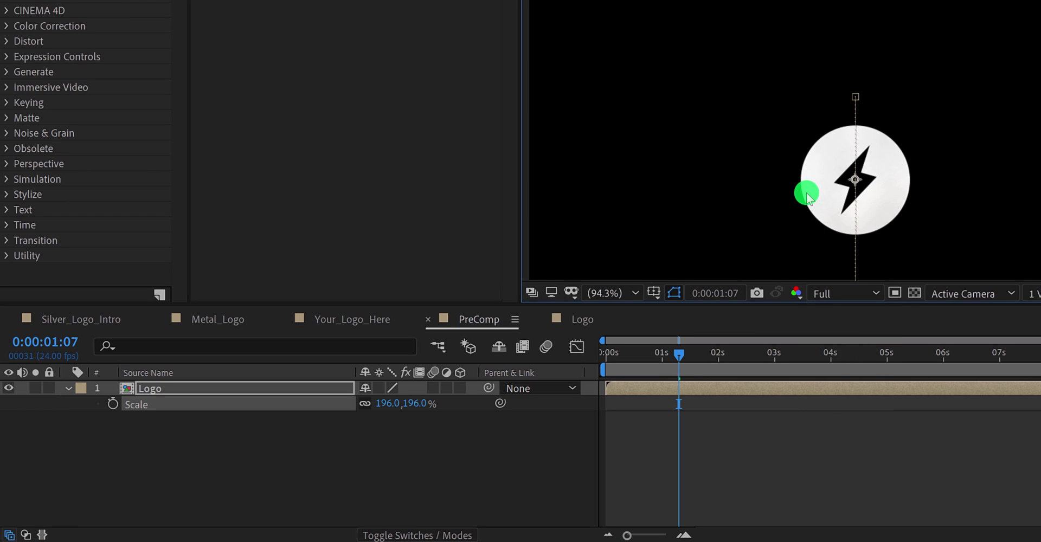
{"action": "left_click", "coordinate": [381, 389]}
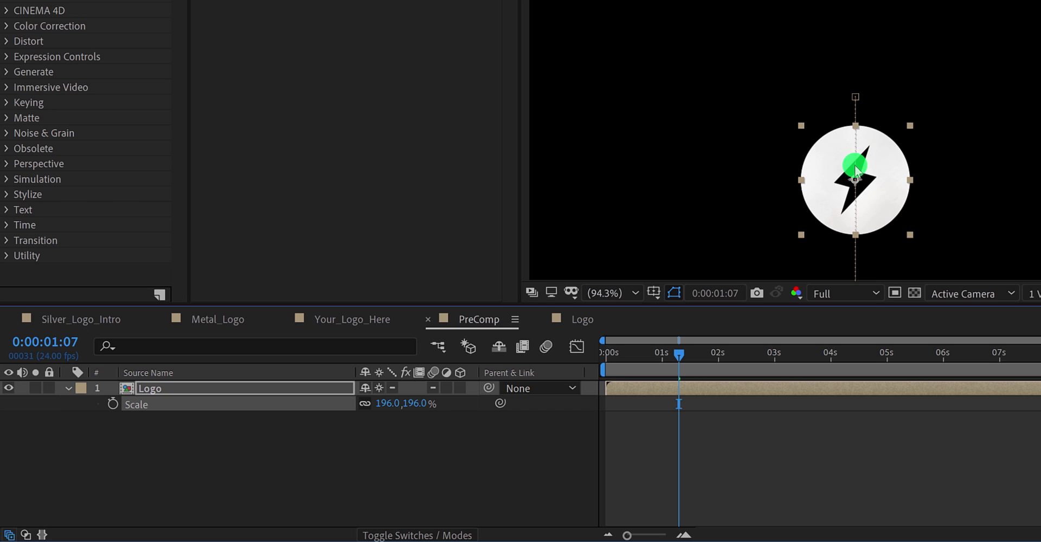
{"action": "left_click", "coordinate": [233, 387]}
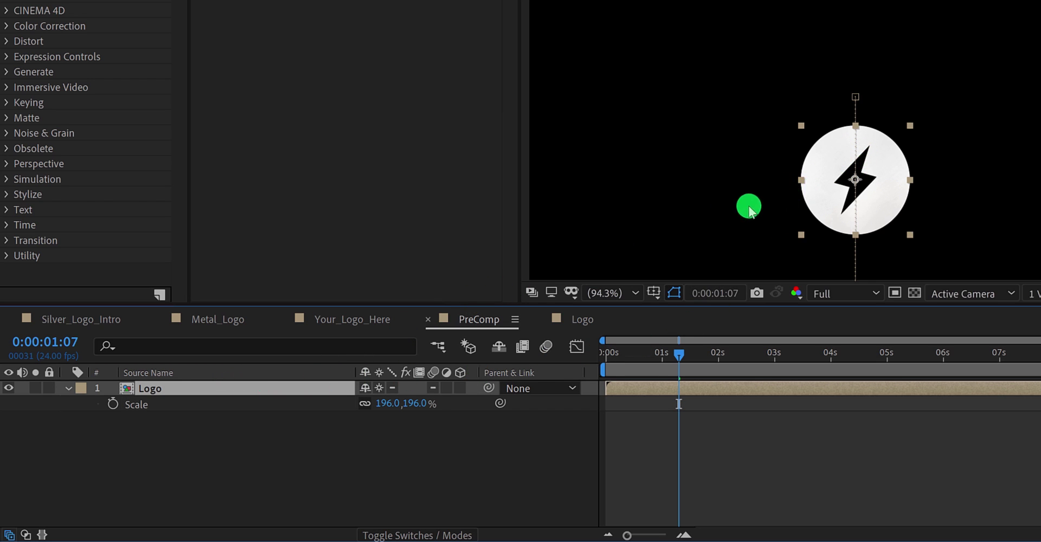
{"action": "left_click", "coordinate": [379, 388]}
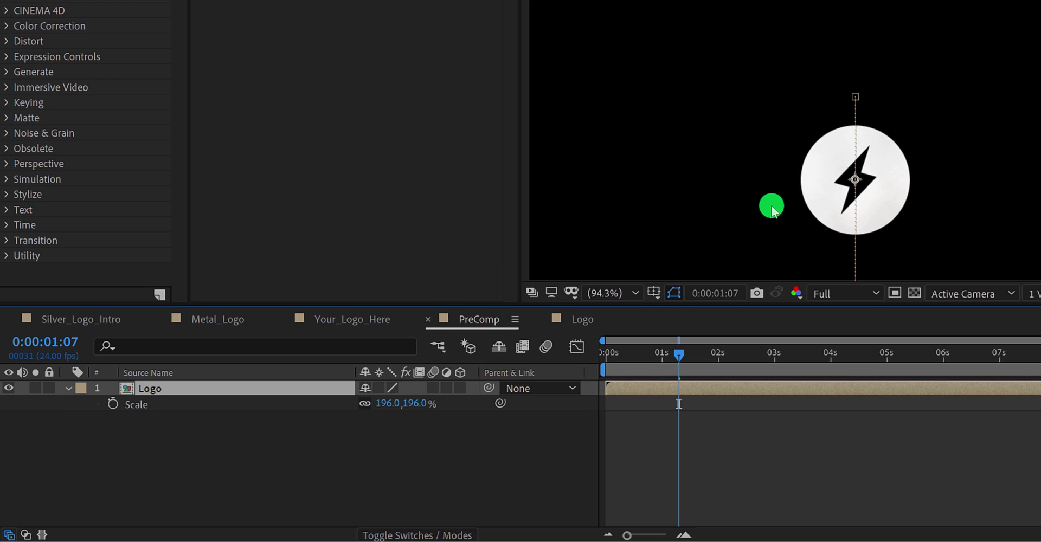
- Turn Collapse Transformations back on for the Logo layer and open the viewer magnification choices
{"action": "scroll", "coordinate": [771, 207], "scroll_direction": "down", "scroll_amount": 2}
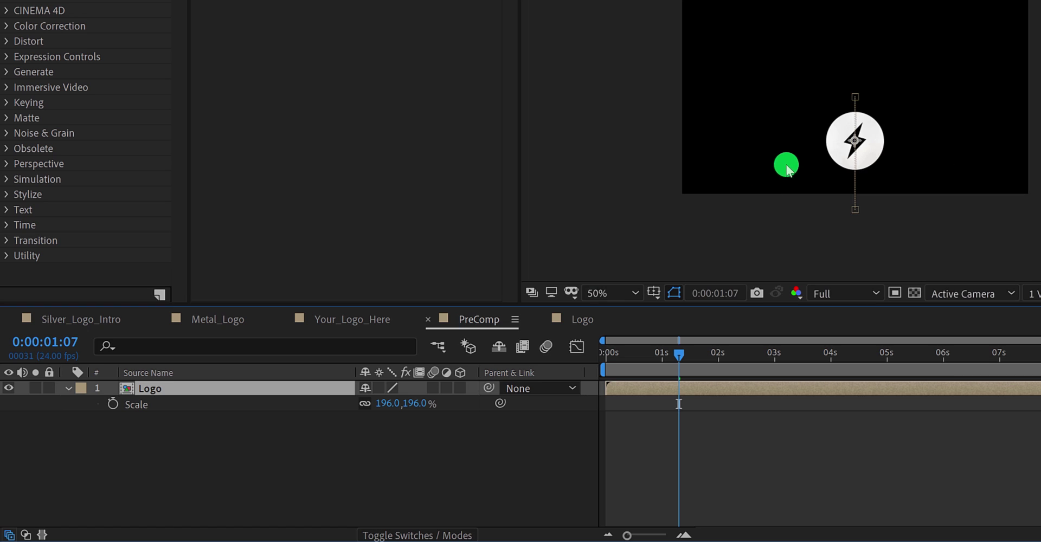
{"action": "scroll", "coordinate": [792, 168], "scroll_direction": "down", "scroll_amount": 2}
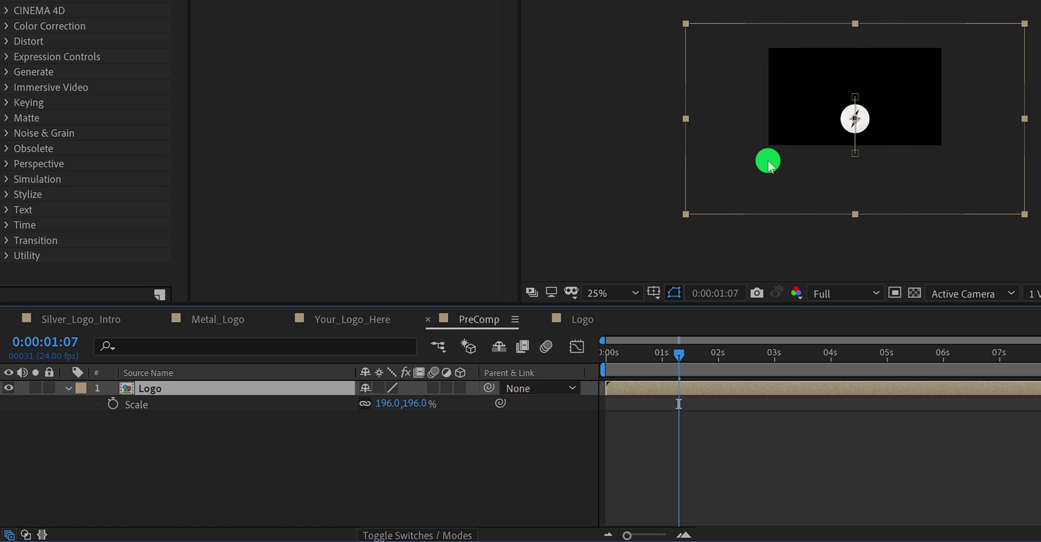
{"action": "left_click", "coordinate": [379, 388]}
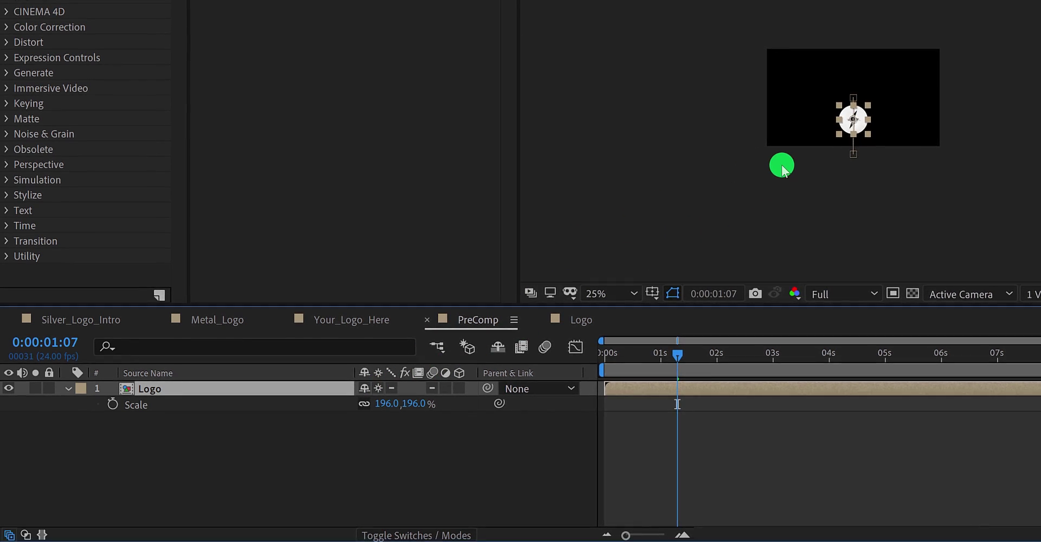
{"action": "scroll", "coordinate": [776, 165], "scroll_direction": "up", "scroll_amount": 1}
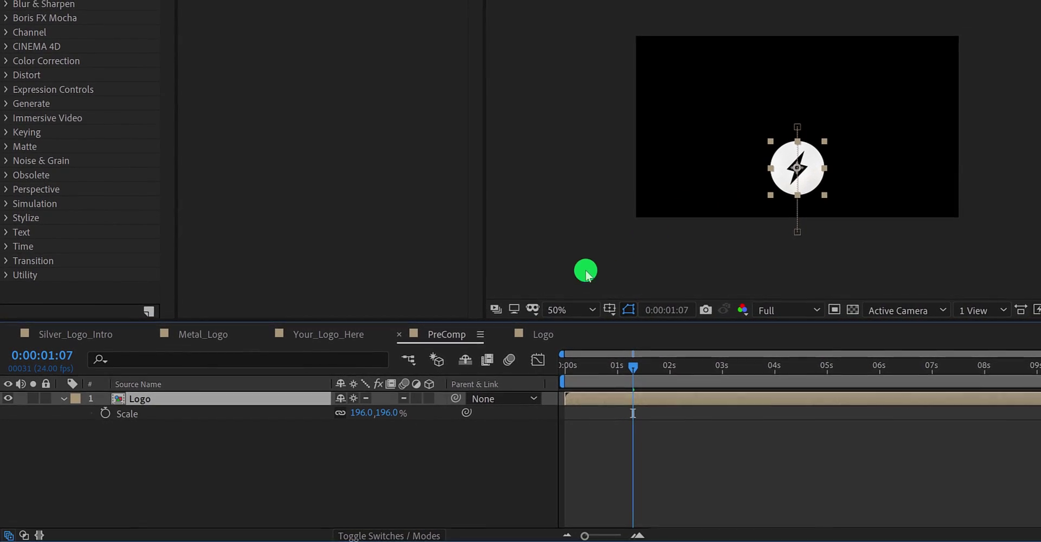
{"action": "left_click", "coordinate": [569, 307]}
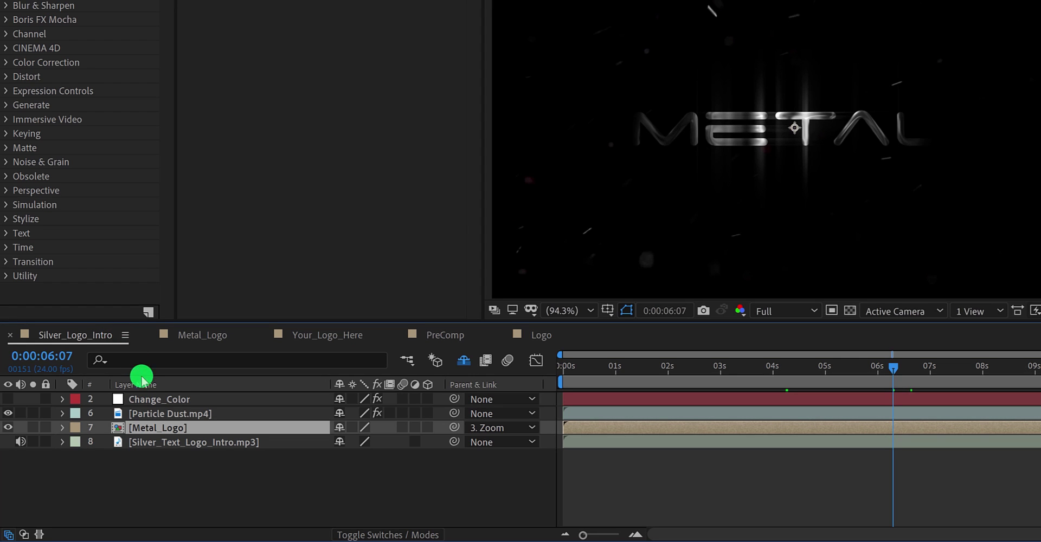
- Inspect the Metal_Logo precomp's layers, then return to the Silver_Logo_Intro composition
{"action": "left_click", "coordinate": [7, 428]}
{"action": "left_click", "coordinate": [8, 429]}
{"action": "left_click", "coordinate": [123, 428]}
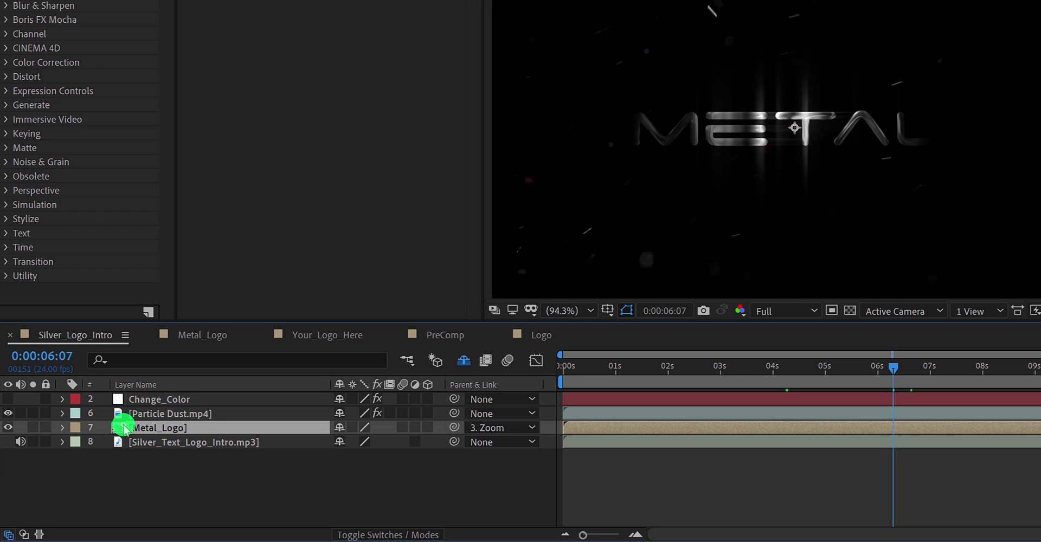
{"action": "double_click", "coordinate": [122, 428]}
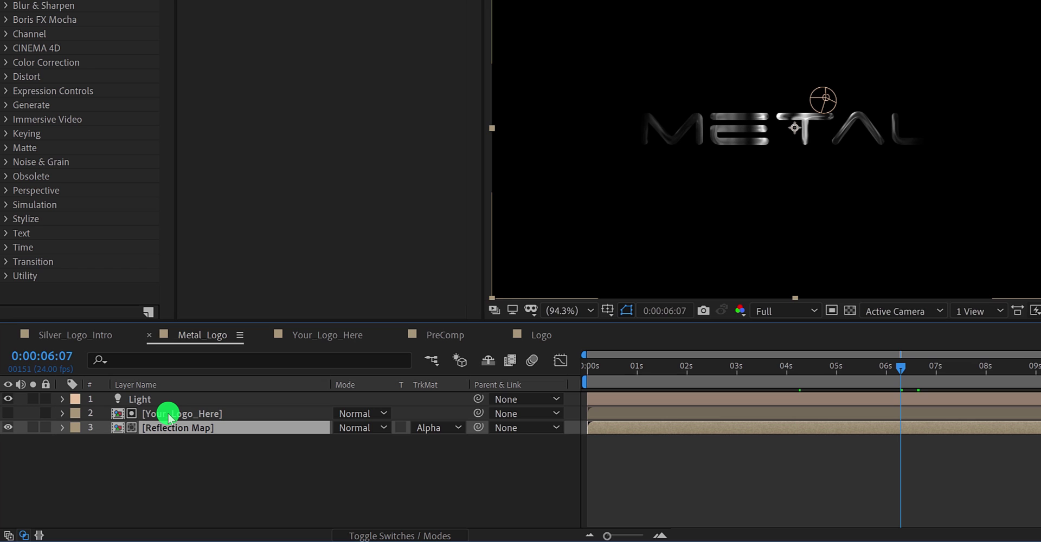
{"action": "left_click", "coordinate": [112, 336]}
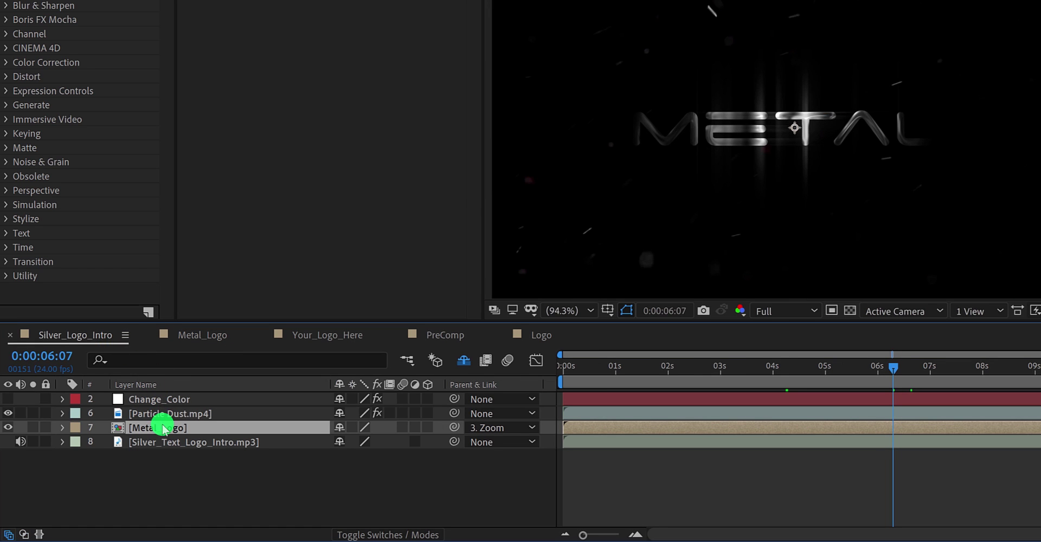
- Apply CC Toner to Metal_Logo with its Midtones colour set to orange FF8400
{"action": "left_click", "coordinate": [130, 37]}
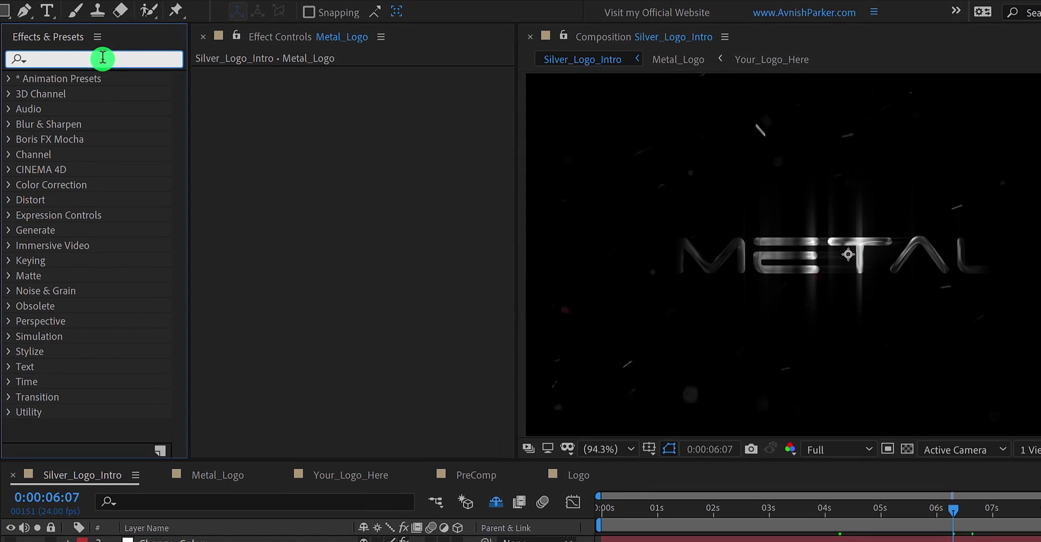
{"action": "type", "text": "to"}
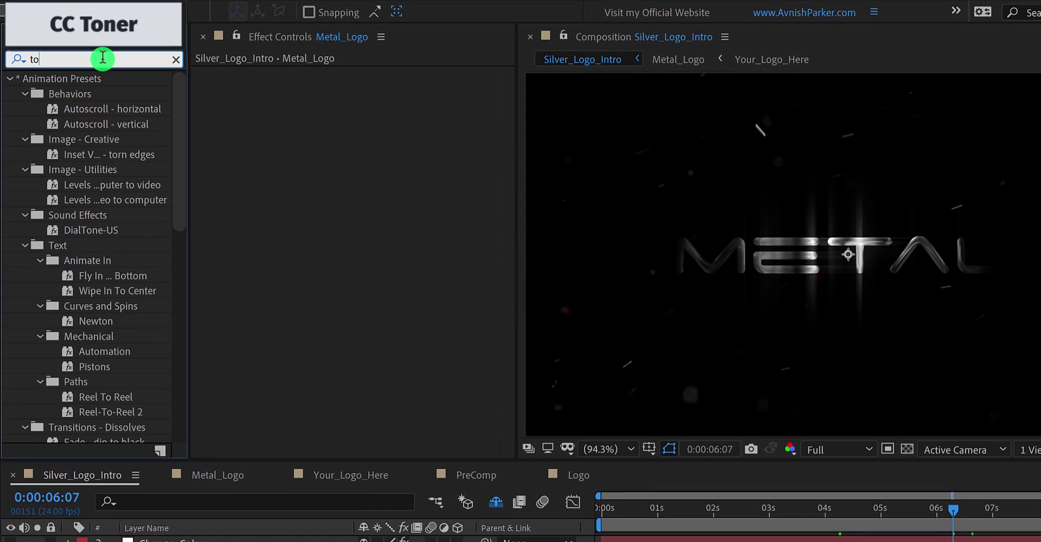
{"action": "type", "text": "ner"}
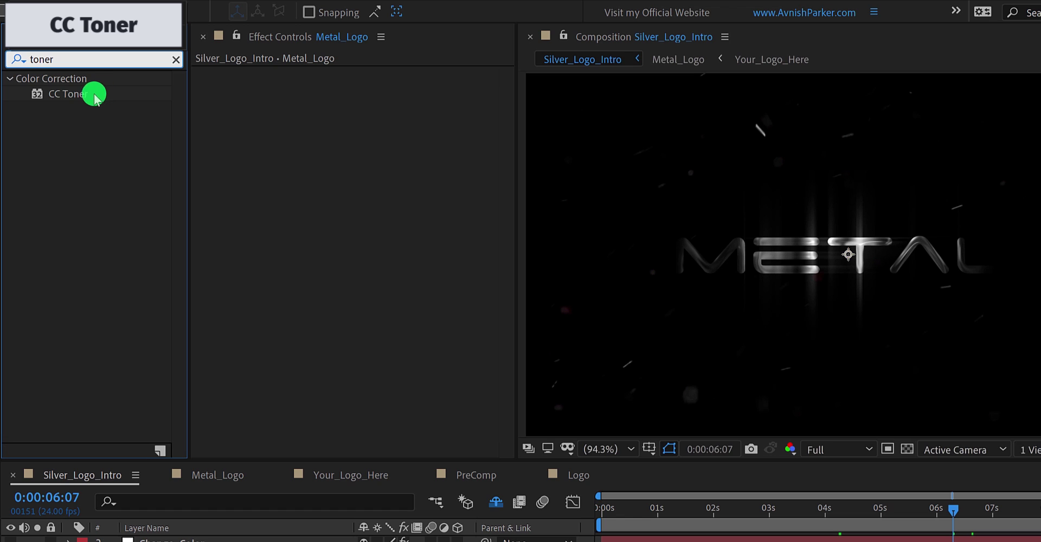
{"action": "left_click_drag", "start_coordinate": [95, 94], "coordinate": [327, 139]}
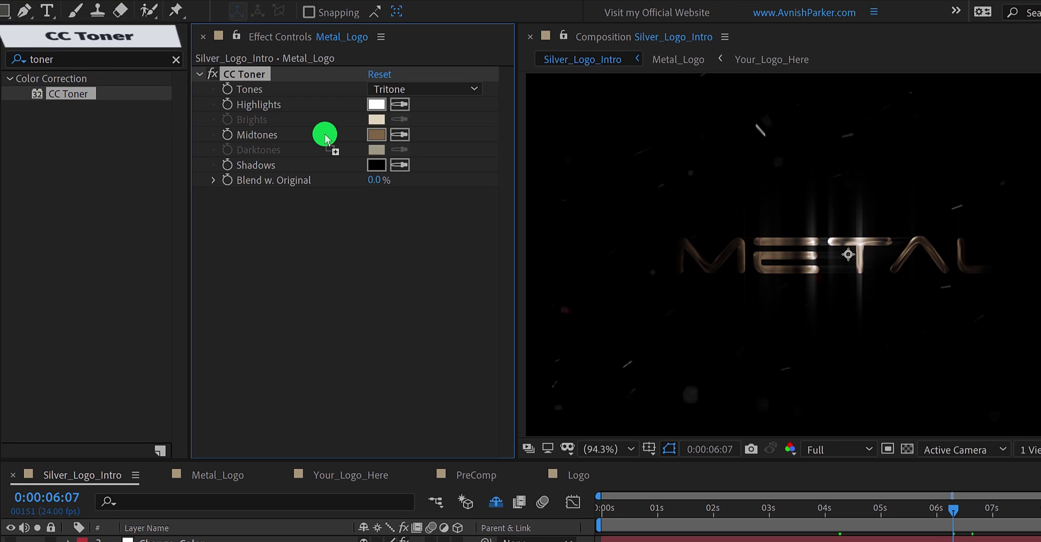
{"action": "left_click", "coordinate": [376, 135]}
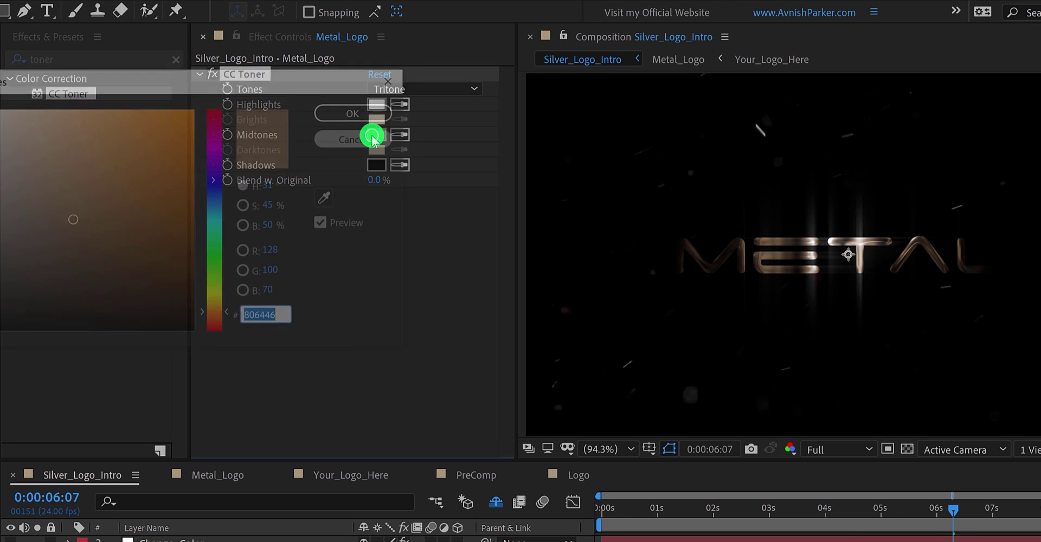
{"action": "left_click", "coordinate": [183, 119]}
{"action": "left_click_drag", "start_coordinate": [198, 108], "coordinate": [204, 103]}
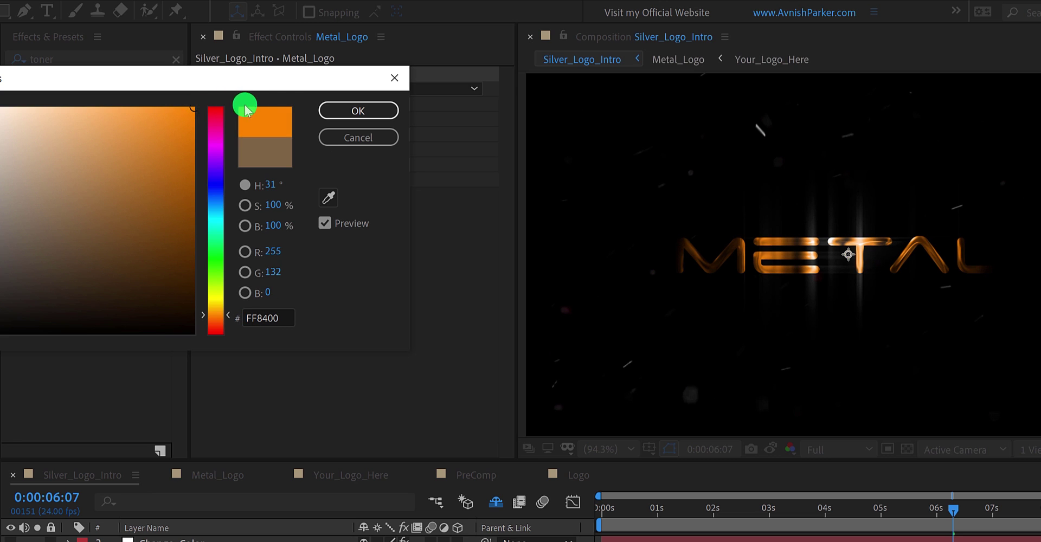
{"action": "left_click", "coordinate": [337, 113]}
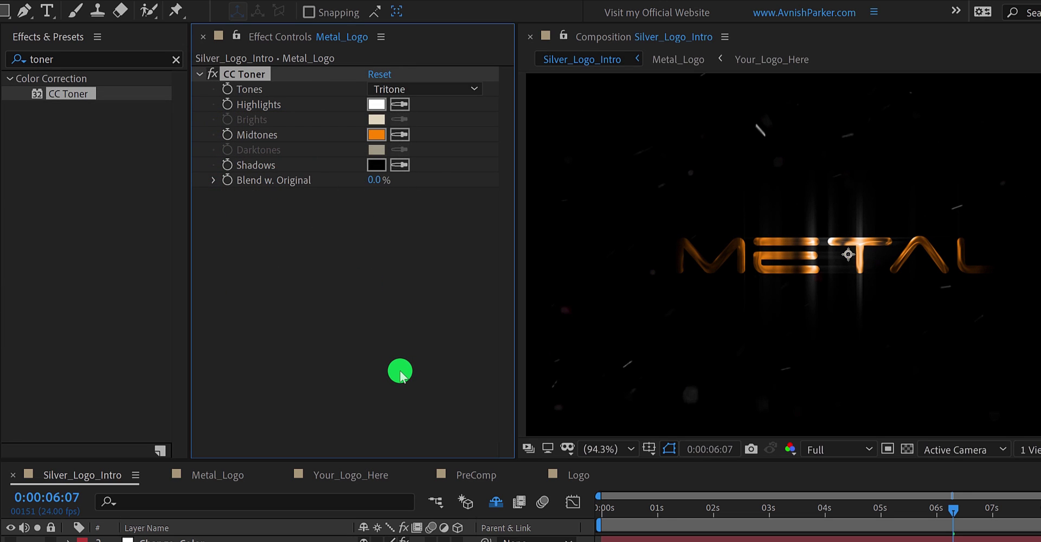
{"action": "left_click", "coordinate": [907, 480]}
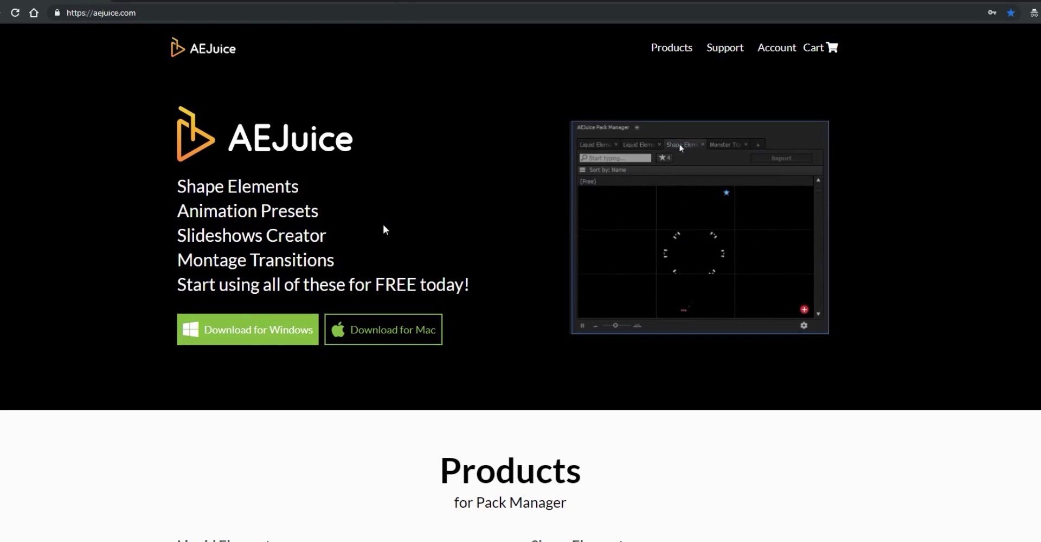
- Add the $99 Liquid Elements pack from Products to the cart and go to checkout
{"action": "scroll", "coordinate": [383, 228], "scroll_direction": "down", "scroll_amount": 6}
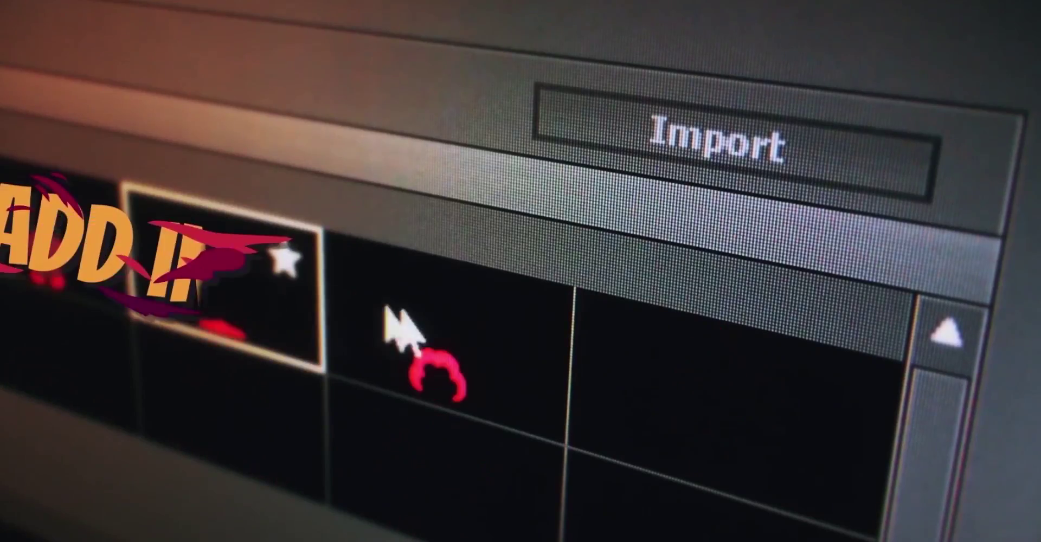
{"action": "left_click", "coordinate": [616, 399]}
{"action": "left_click", "coordinate": [623, 163]}
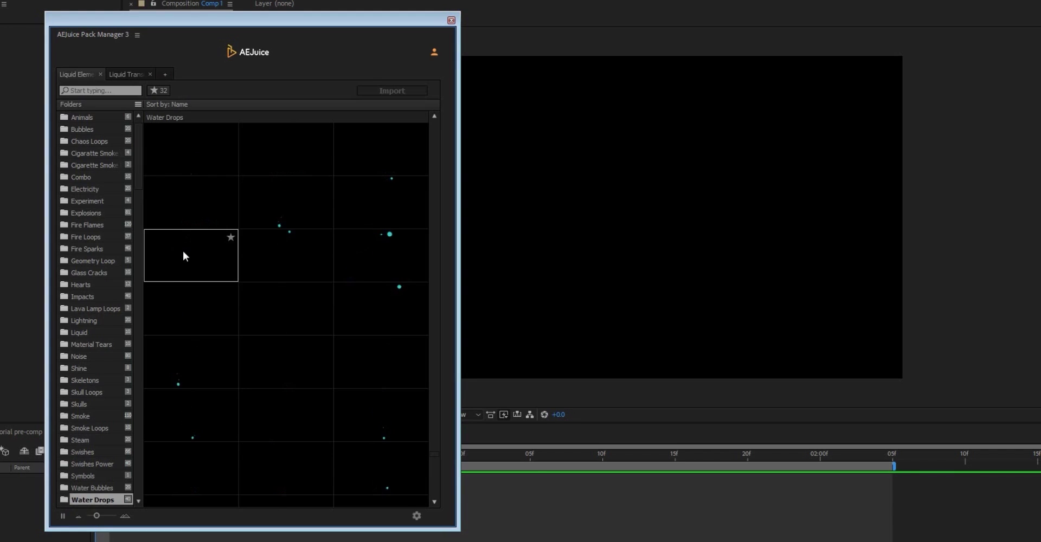
{"action": "left_click_drag", "start_coordinate": [183, 256], "coordinate": [571, 203]}
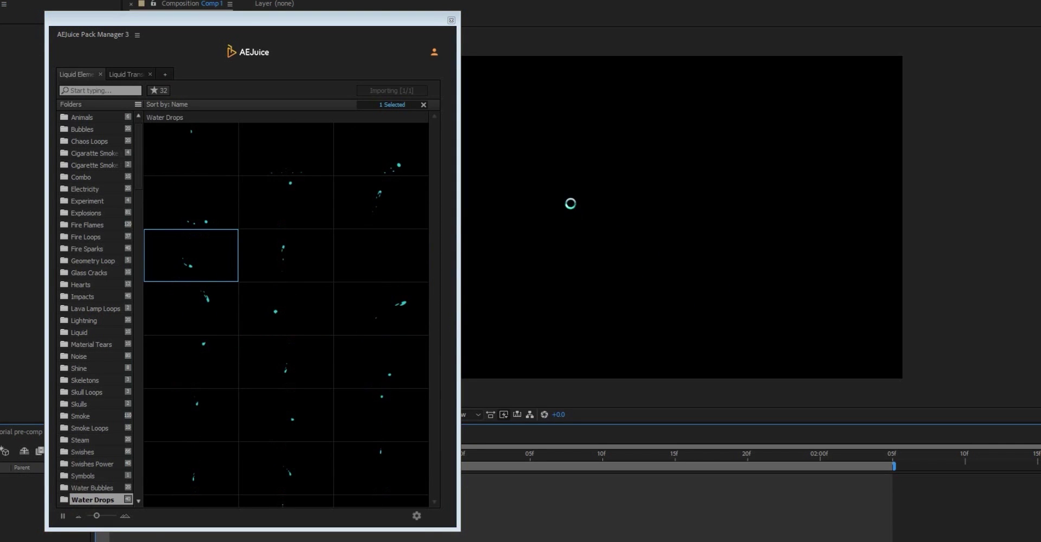
{"action": "key", "text": "space"}
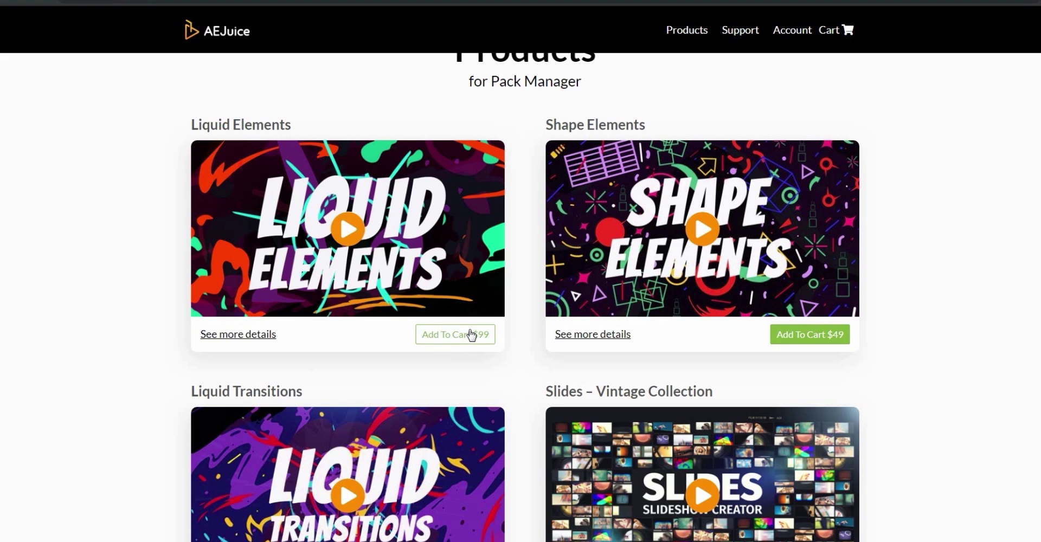
{"action": "left_click", "coordinate": [471, 334]}
{"action": "left_click", "coordinate": [699, 331]}
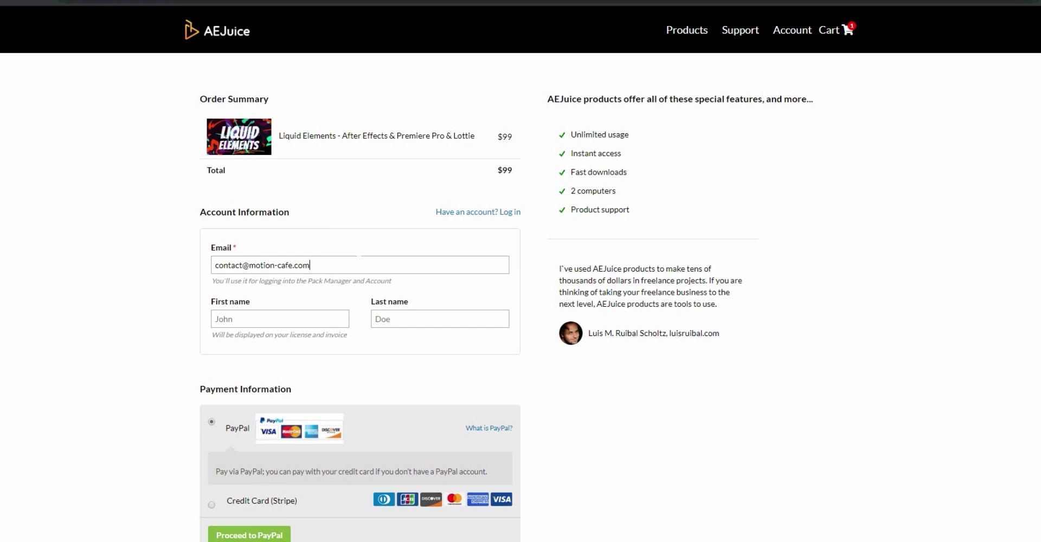